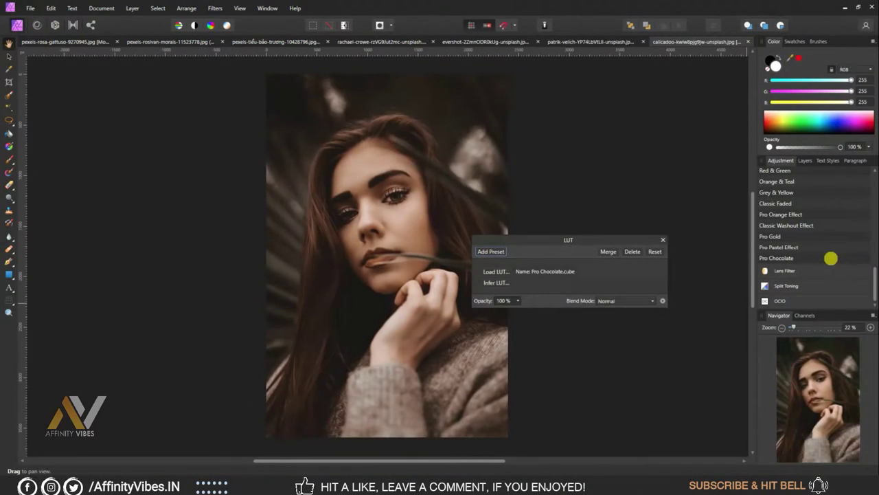
Close the LUT settings and paste the Pro Chocolate LUT layer onto the couple photo.
click(662, 239)
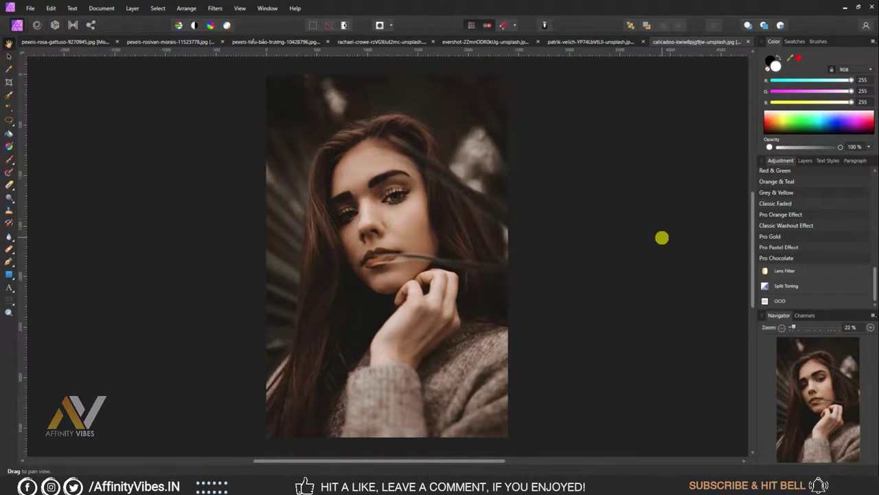
key(ctrl+plus)
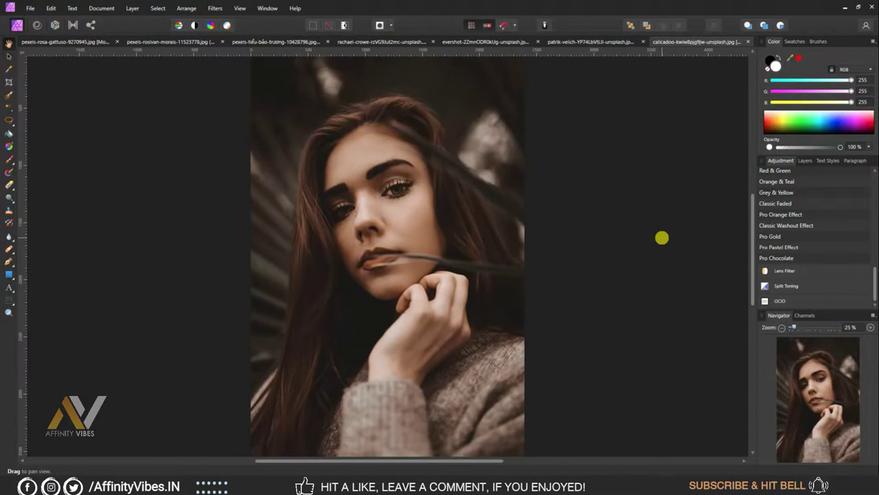
click(804, 160)
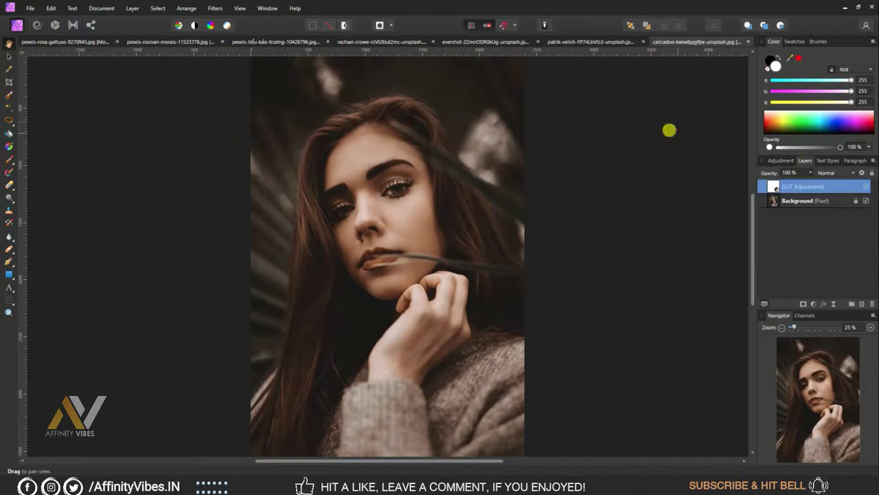
click(586, 39)
key(ctrl+v)
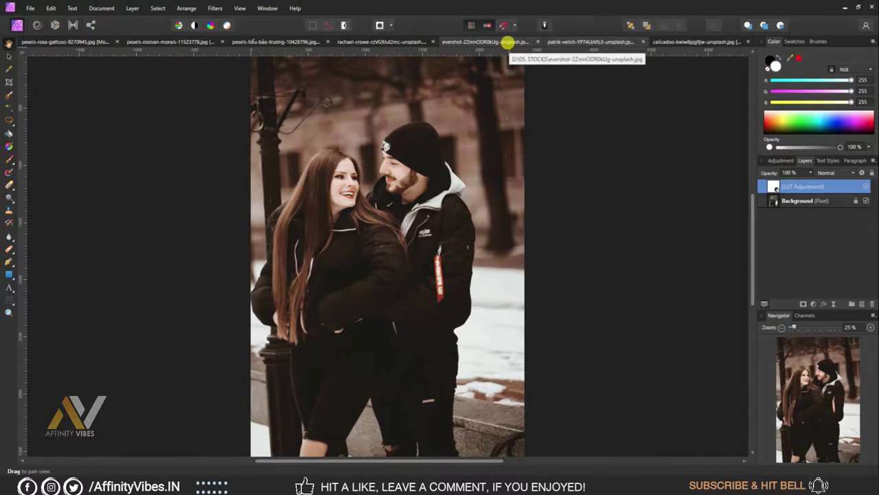
Paste the LUT adjustment onto the woman-on-stairs and woman-in-field photos.
click(507, 40)
key(ctrl+v)
key(ctrl+plus)
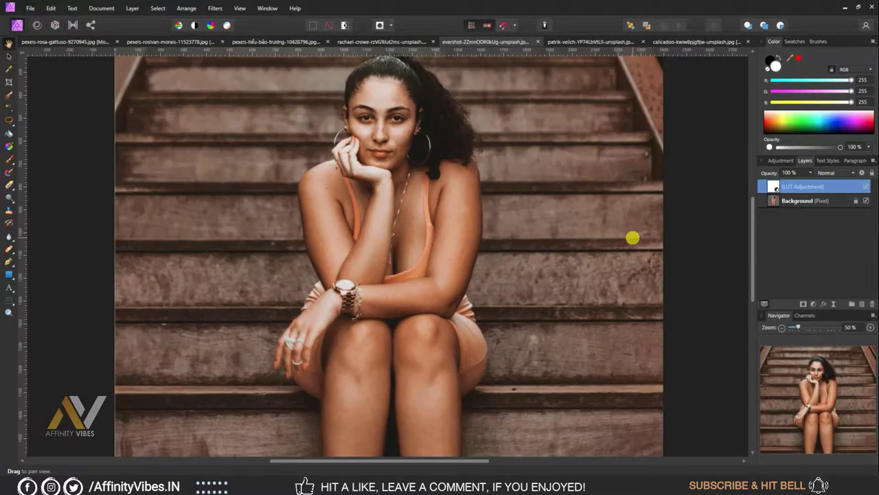
scroll(467, 98, up, 1)
click(408, 42)
key(ctrl+plus)
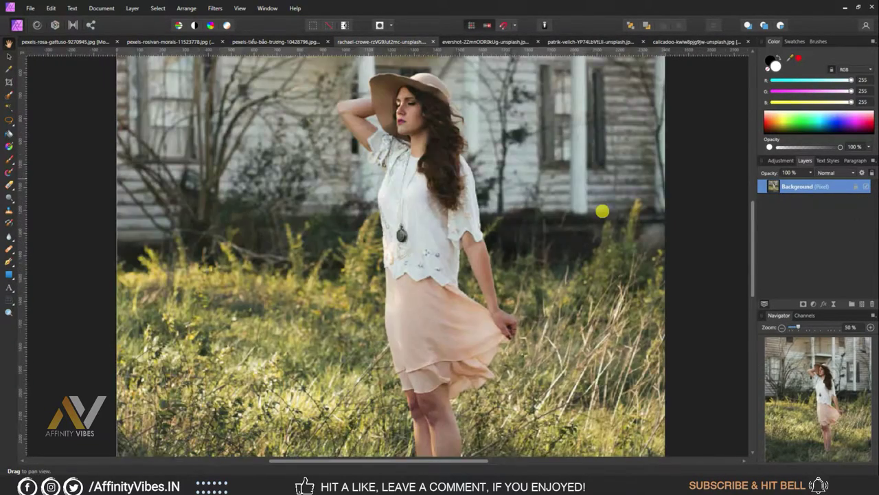
key(ctrl+v)
Paste the LUT adjustment onto the girl-in-dress and street photos.
key(ctrl+shift+Tab)
key(ctrl+Tab)
key(ctrl+shift+Tab)
key(ctrl+shift+Tab)
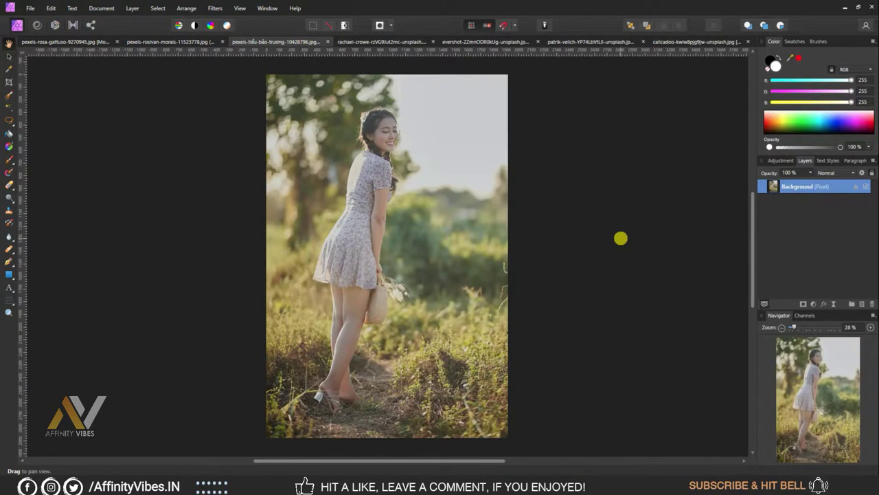
key(ctrl+v)
click(193, 42)
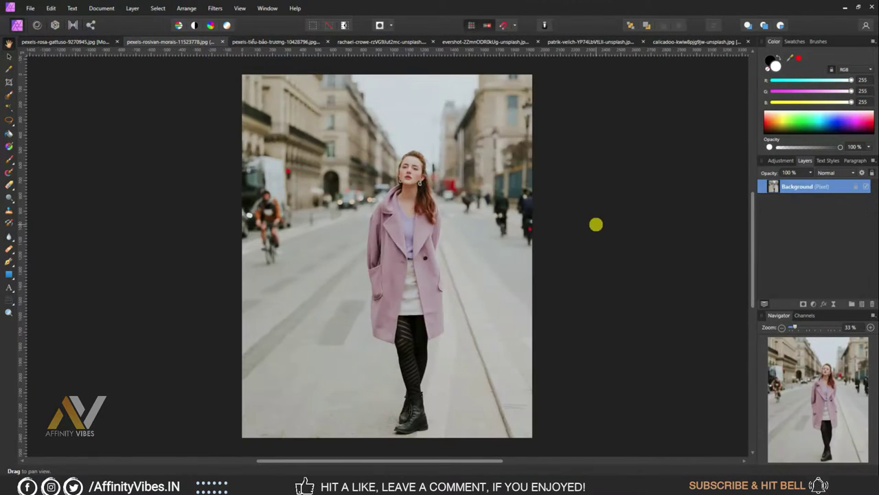
key(ctrl+v)
key(ctrl+plus)
scroll(596, 224, up, 2)
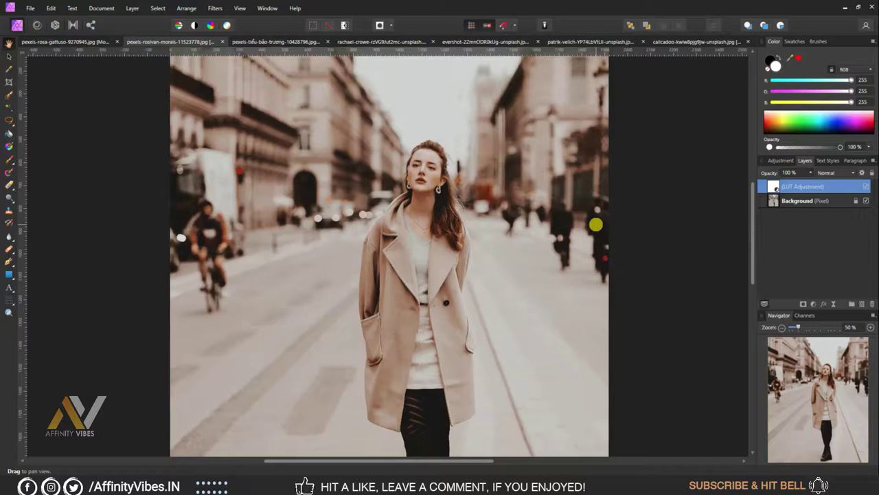
Review each toned photo up close, then return to the original portrait.
click(291, 40)
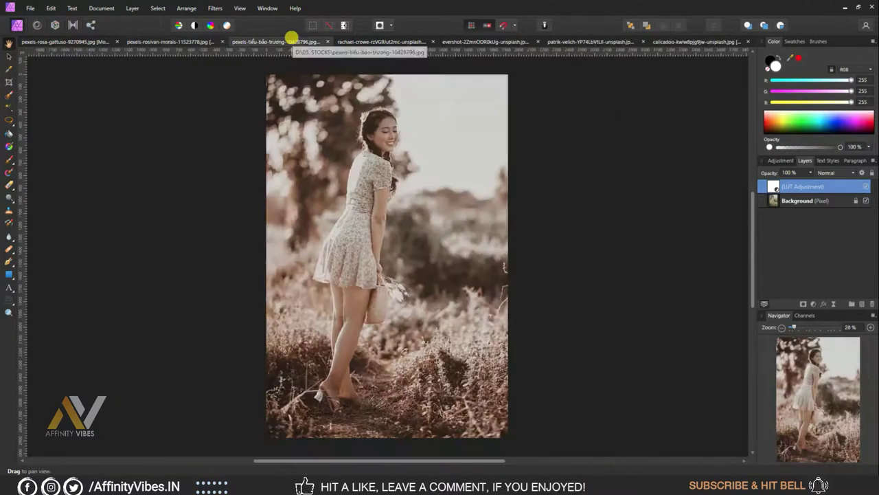
key(ctrl+plus)
scroll(644, 243, up, 2)
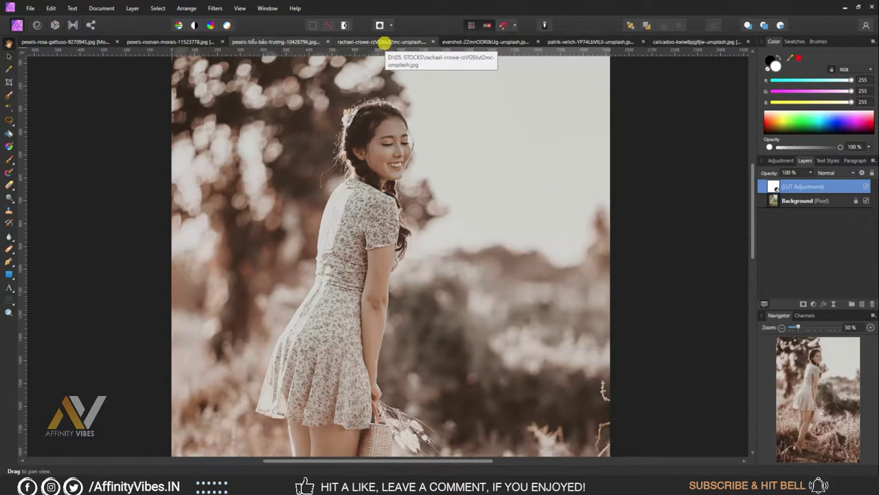
click(385, 42)
key(ctrl+plus)
scroll(584, 159, up, 1)
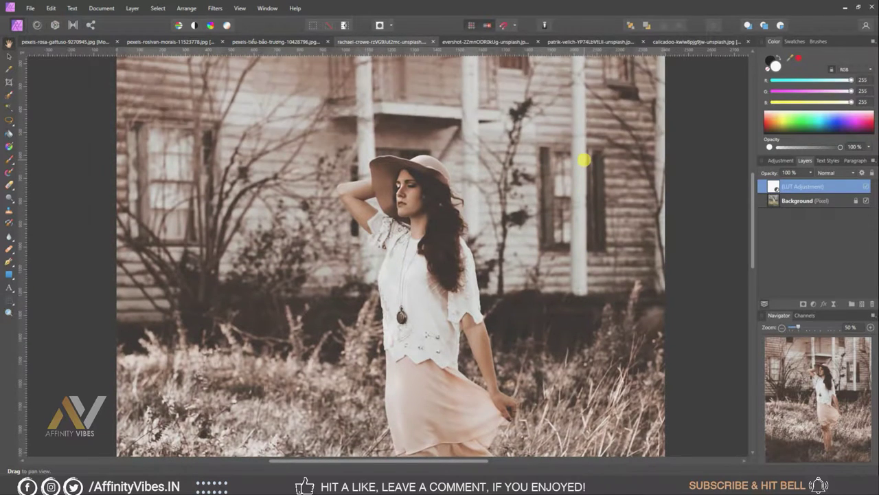
click(498, 41)
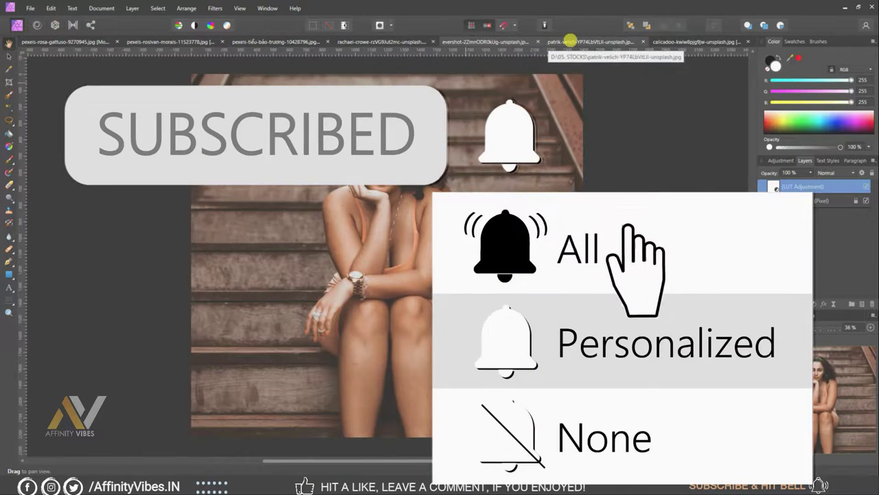
click(570, 42)
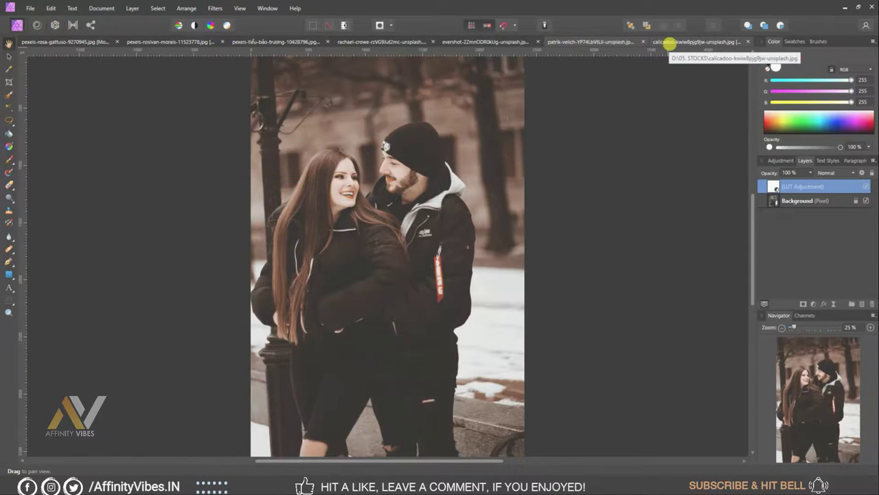
click(667, 41)
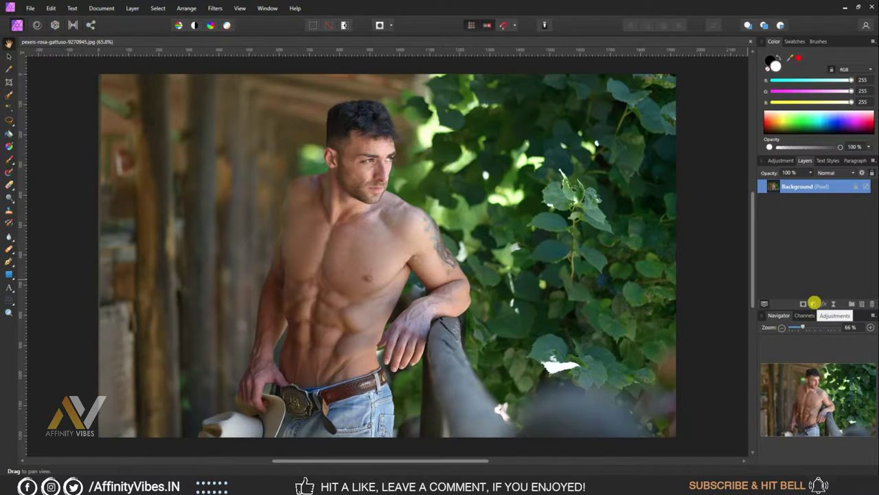
Add a Channel Mixer adjustment layer to the shirtless man photo.
click(814, 303)
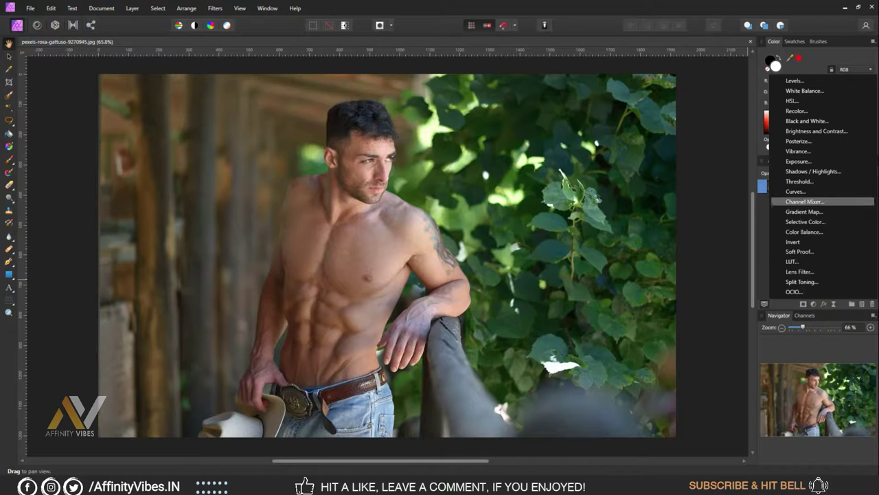
click(805, 201)
In the Channel Mixer's Green output, lower green to about 5%.
drag(311, 118, 552, 93)
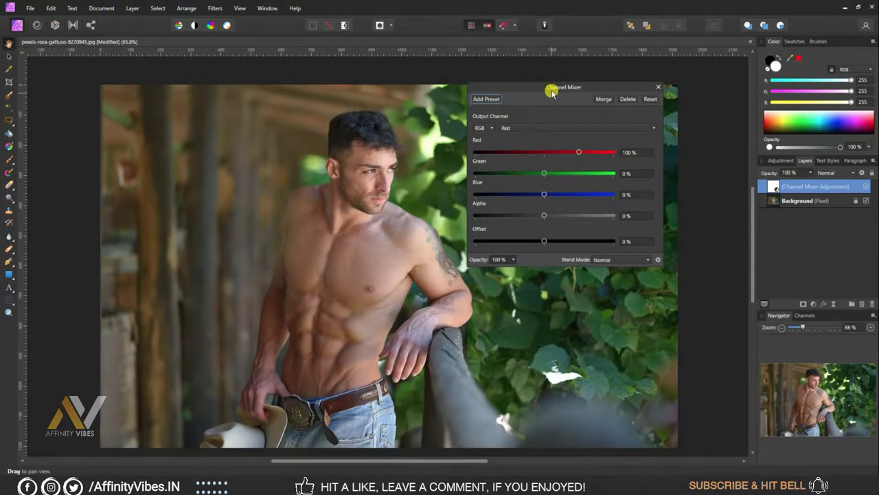
drag(552, 93, 549, 114)
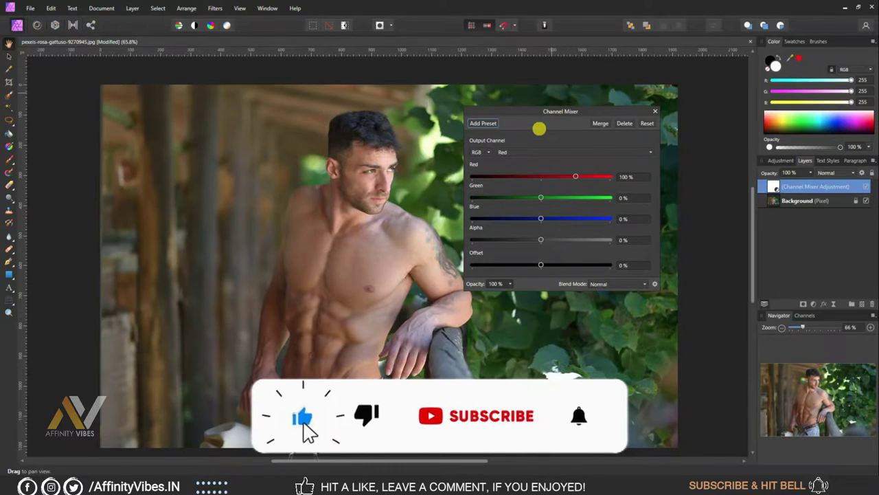
scroll(537, 124, down, 1)
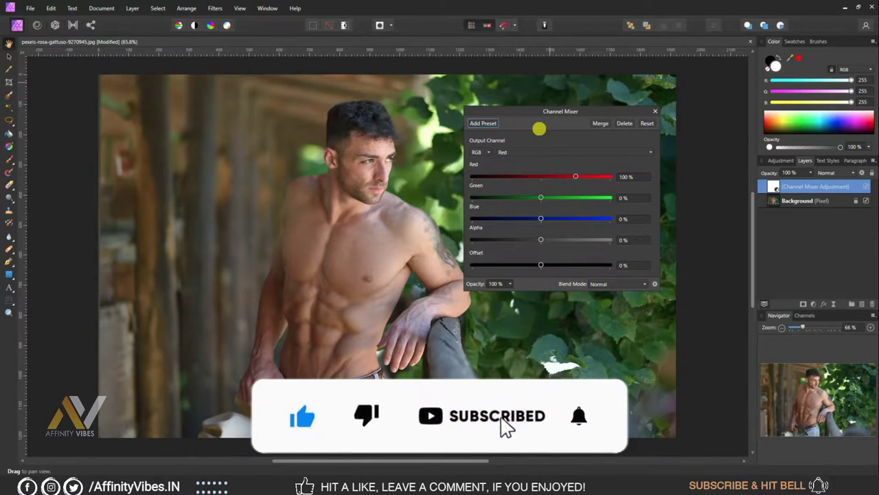
drag(538, 110, 515, 91)
click(554, 131)
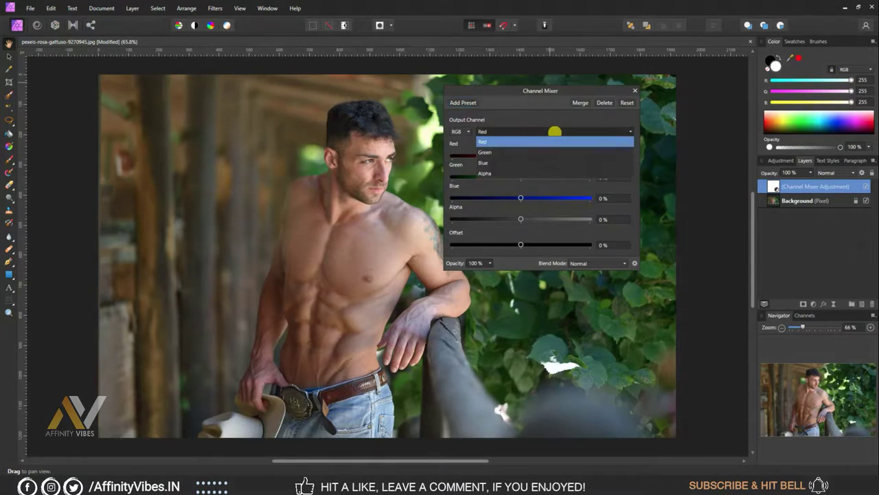
click(489, 152)
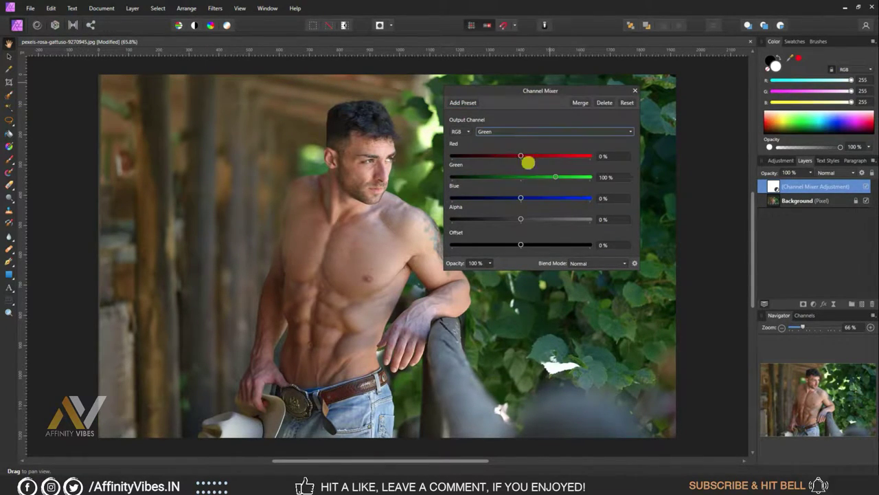
mouse_move(555, 176)
mouse_down()
mouse_move(520, 176)
mouse_move(591, 198)
mouse_move(557, 198)
mouse_up()
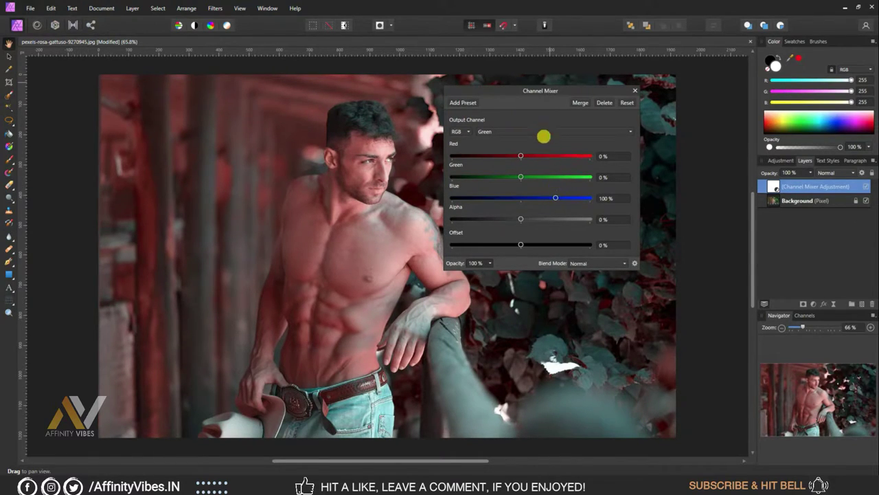
In the Blue output, lower blue to about 9% and raise green to 100%.
click(541, 130)
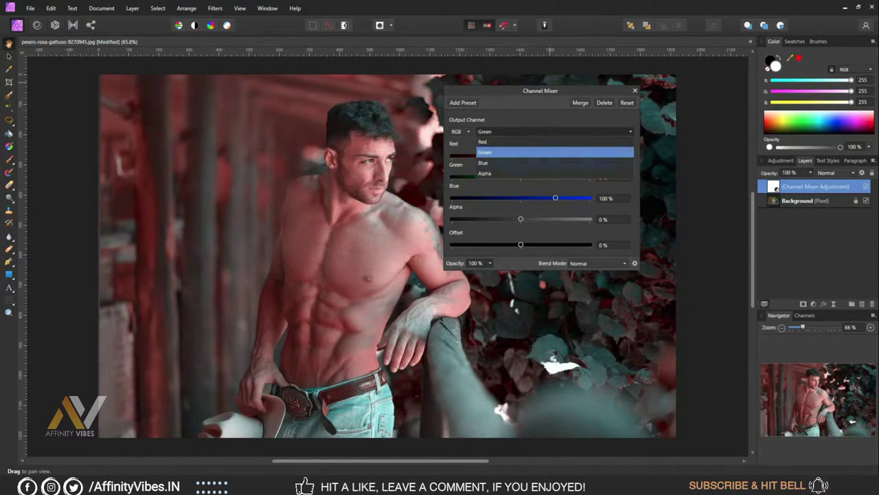
click(492, 163)
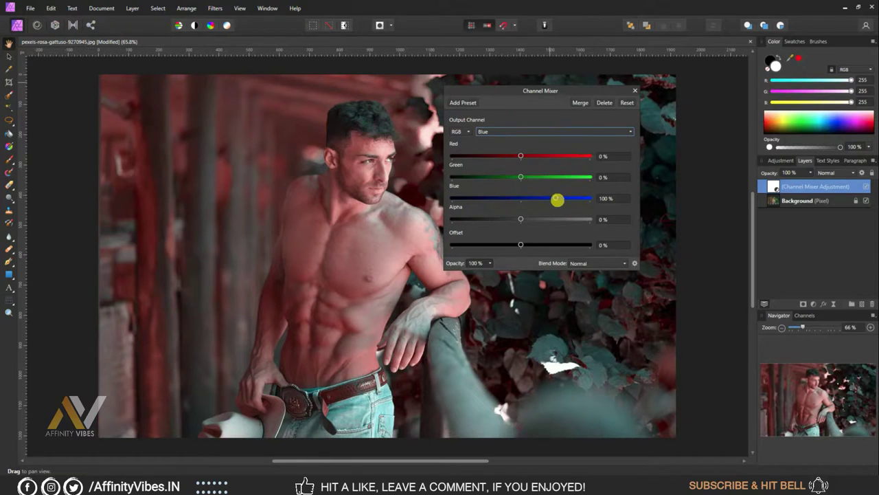
mouse_move(555, 197)
mouse_down()
mouse_move(524, 197)
mouse_move(527, 176)
mouse_move(554, 176)
mouse_up()
click(518, 176)
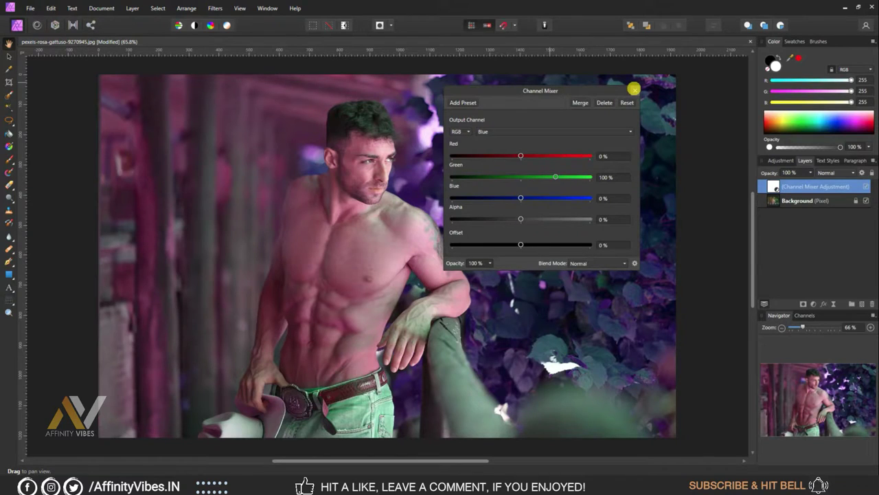
Set the Channel Mixer layer to Lighten blend mode and toggle it to compare.
click(633, 90)
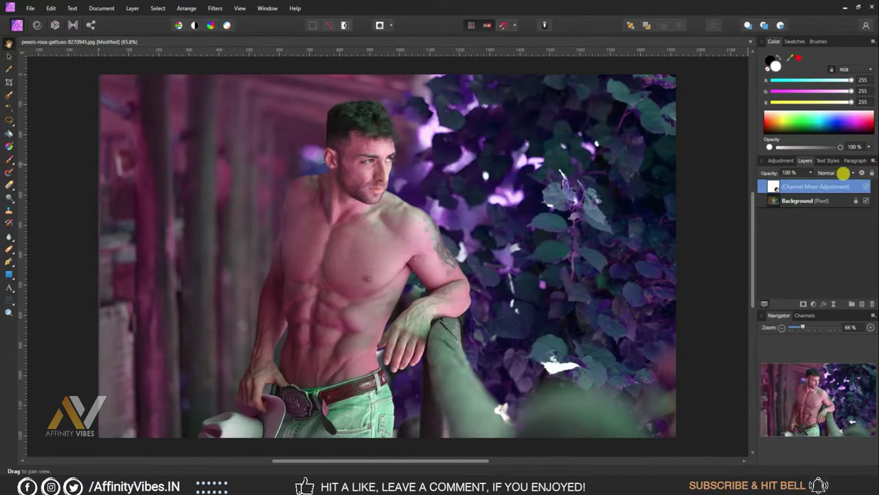
click(850, 172)
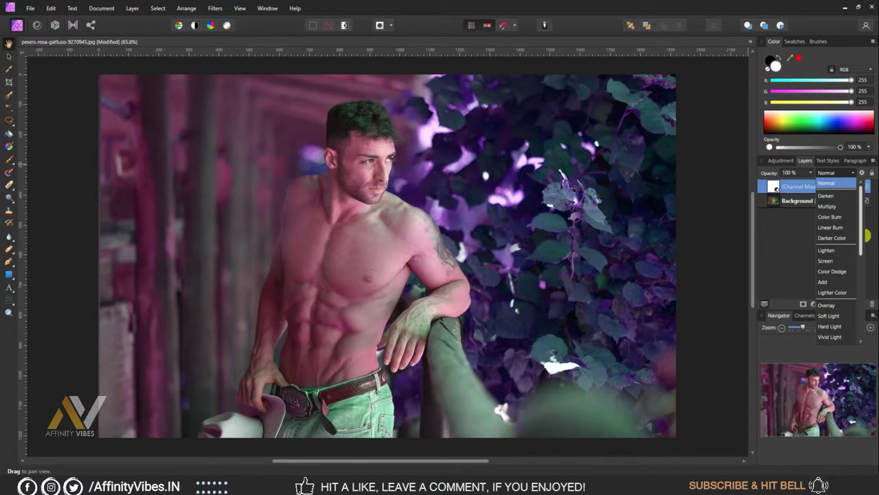
click(835, 250)
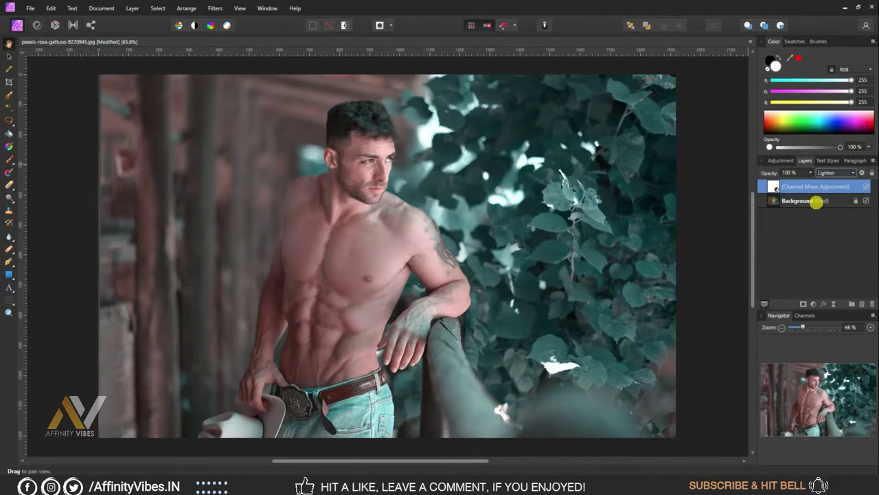
click(867, 185)
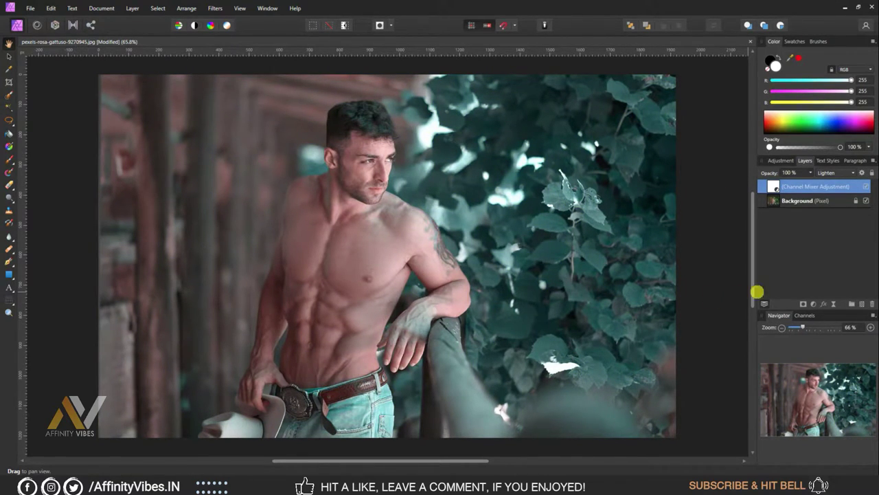
click(814, 303)
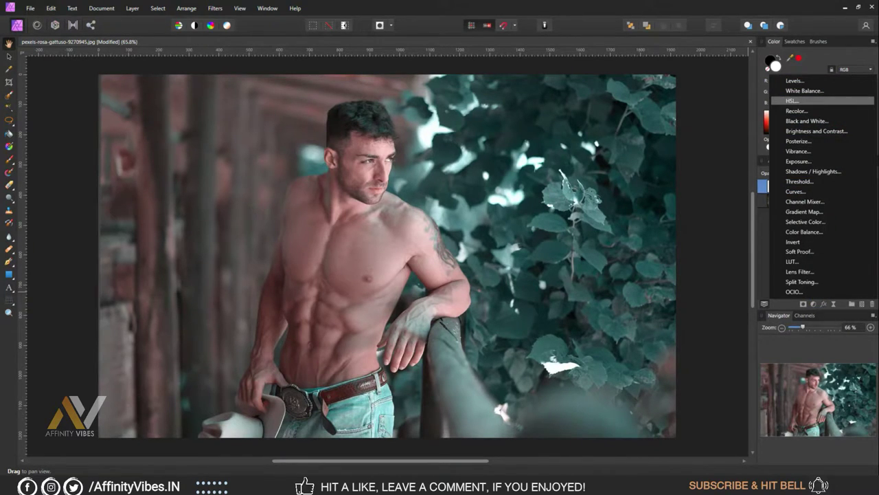
Add an HSL Shift layer with cyan saturation at -50%, then toggle it to compare.
click(793, 101)
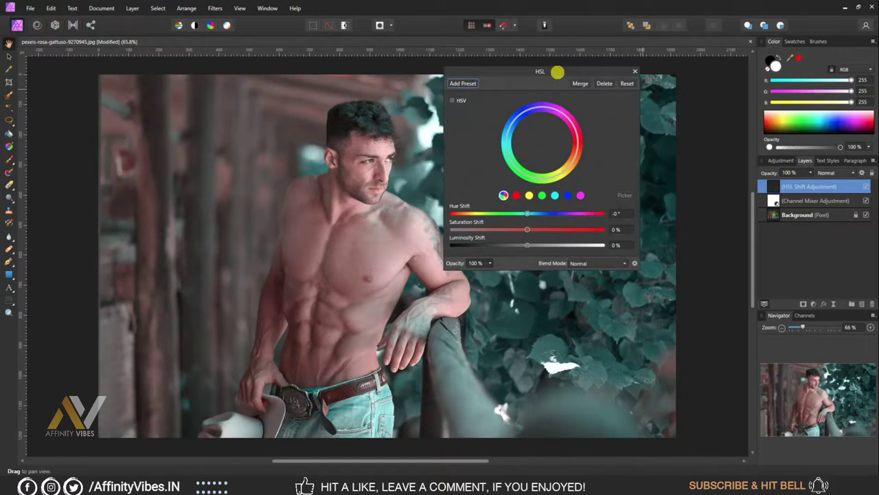
drag(556, 71, 568, 85)
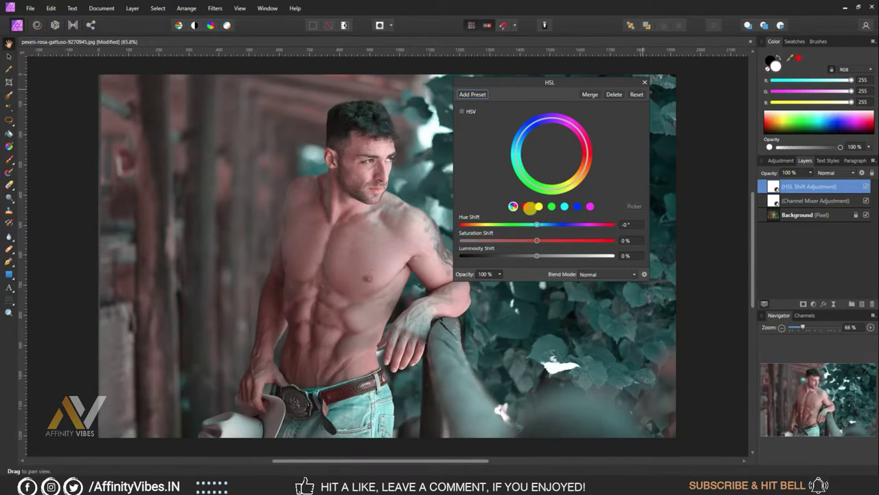
click(564, 206)
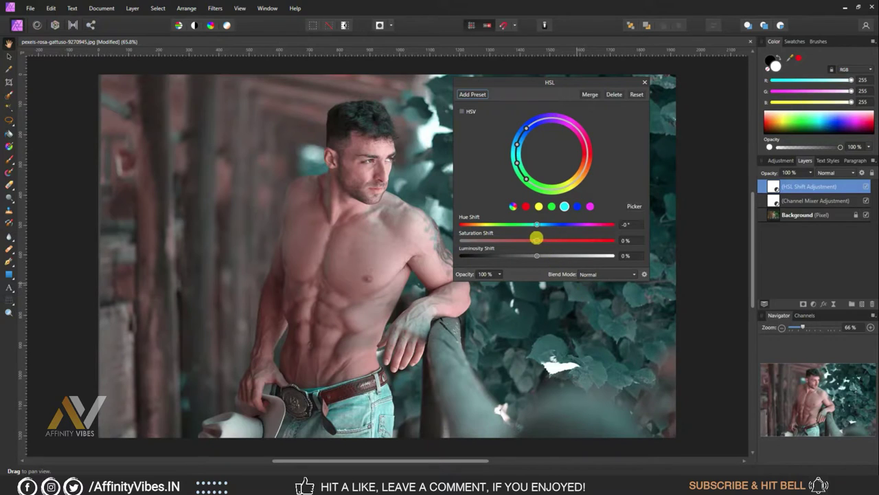
drag(536, 240, 504, 241)
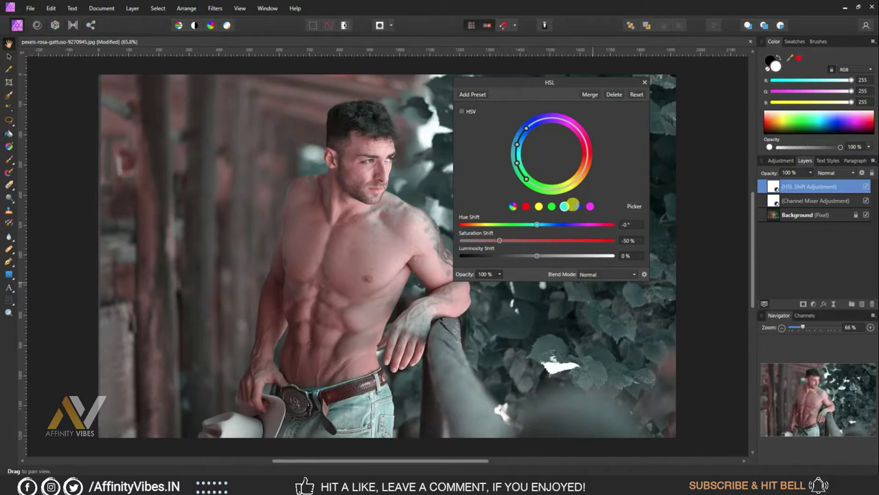
click(644, 82)
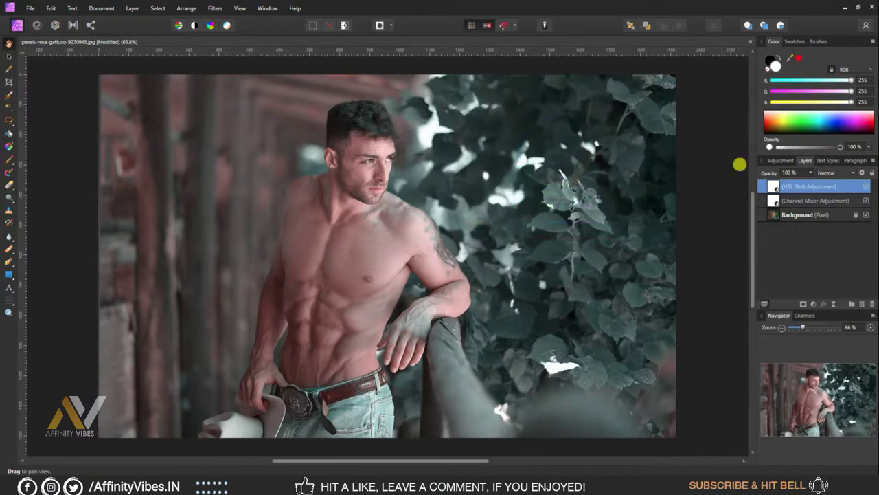
click(865, 186)
Add a Selective Color layer with Reds Cyan and Yellow both at 100%.
click(814, 303)
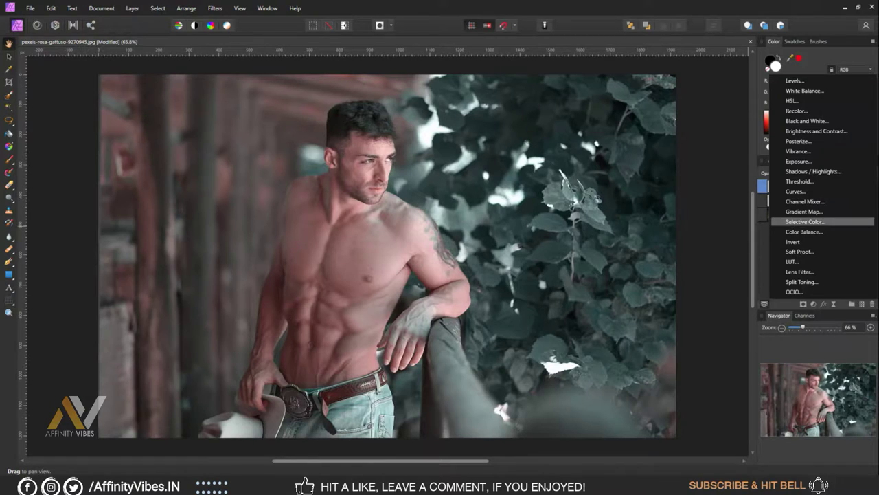
click(806, 222)
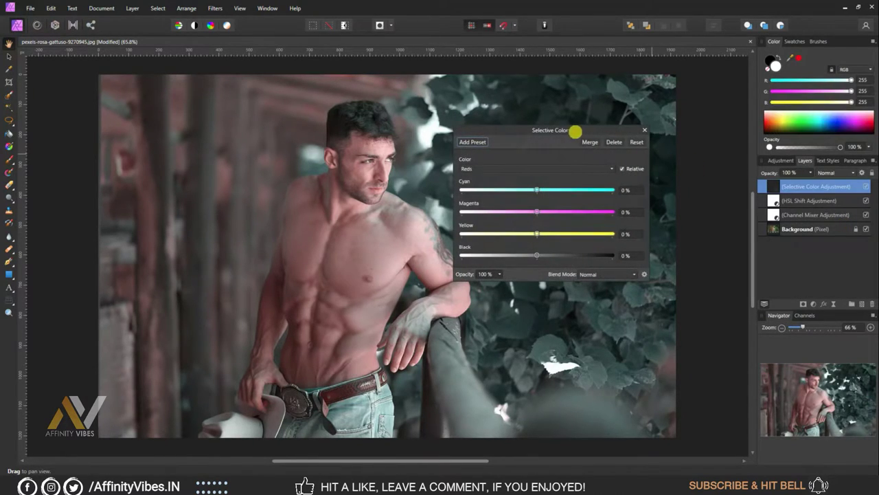
drag(573, 130, 551, 88)
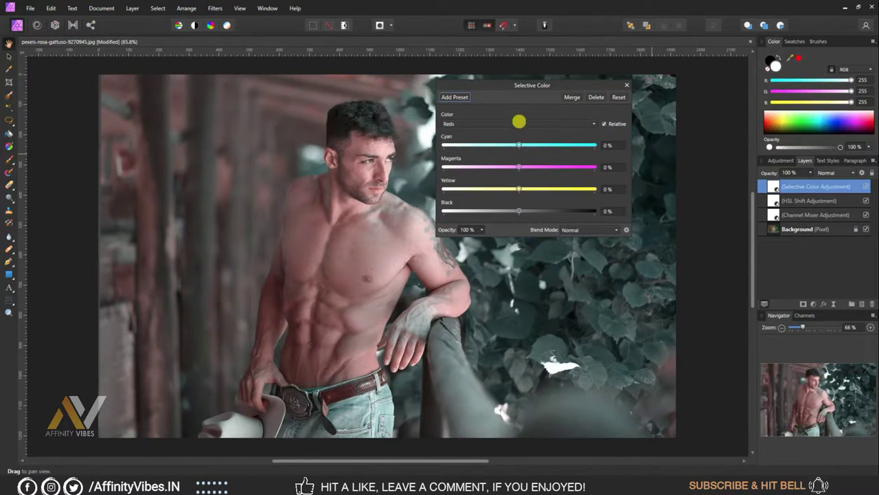
click(468, 125)
click(501, 130)
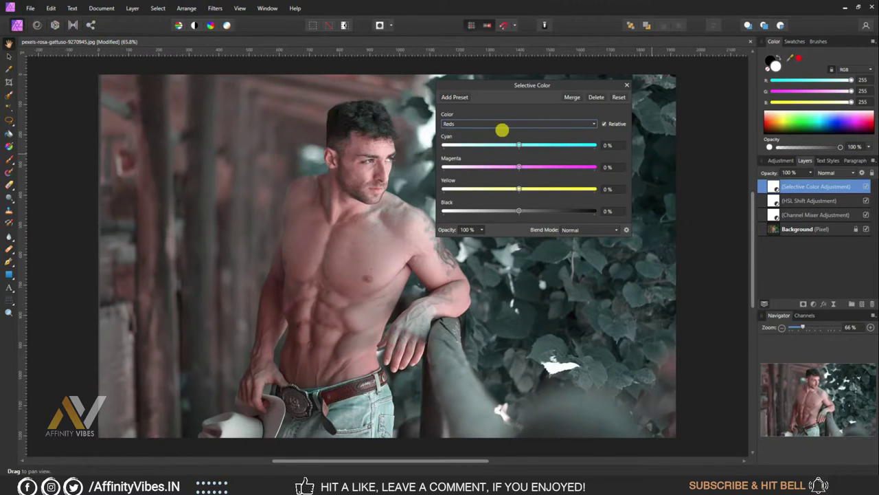
drag(519, 145, 594, 142)
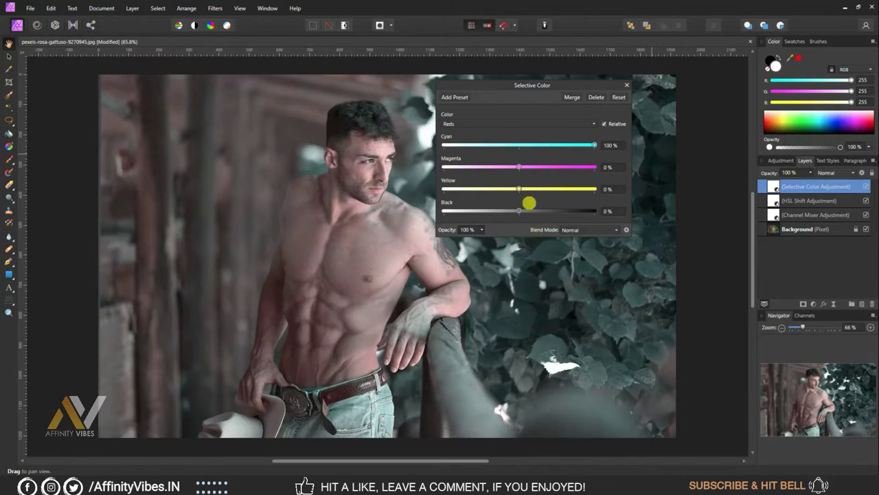
drag(519, 189, 594, 187)
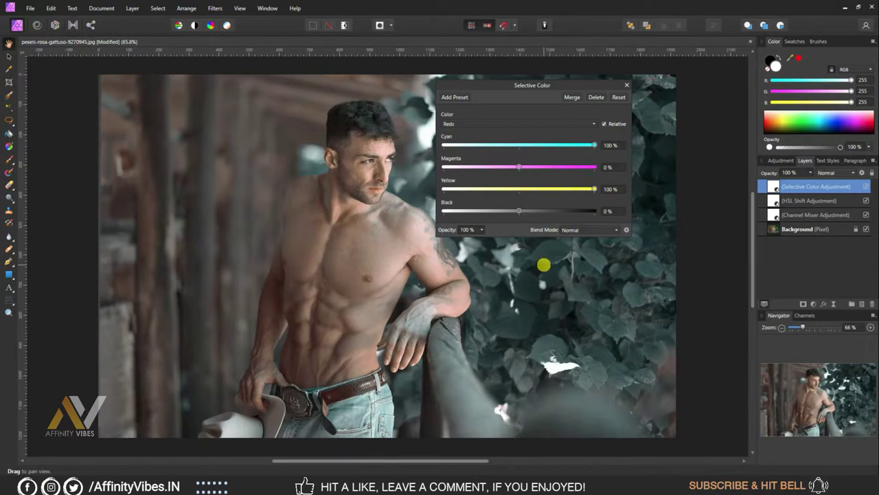
Set Selective Color Whites Black to -20%.
click(494, 123)
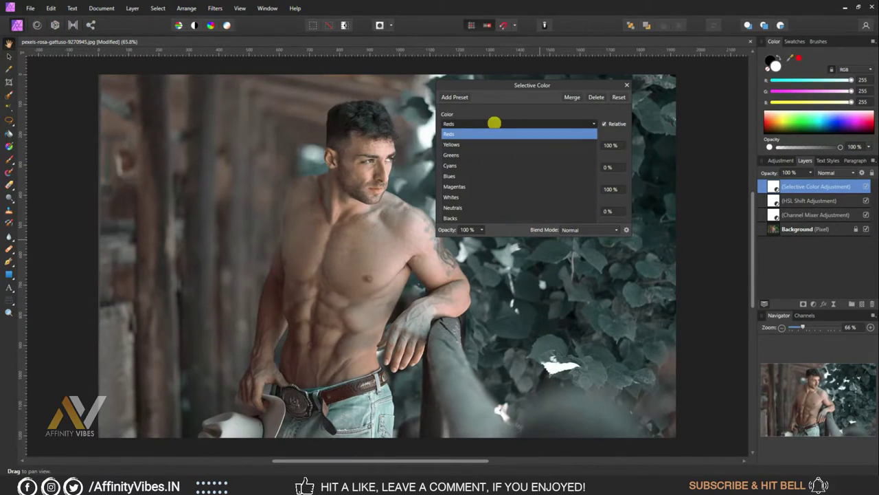
click(474, 197)
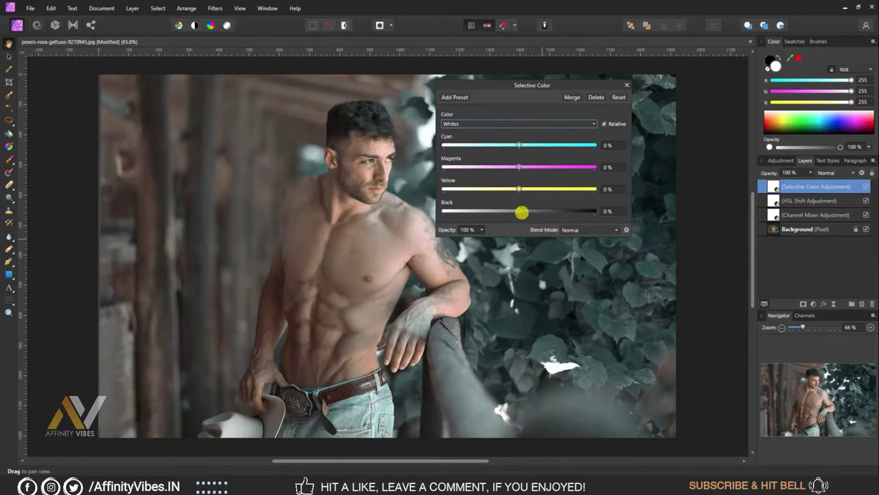
drag(519, 211, 508, 212)
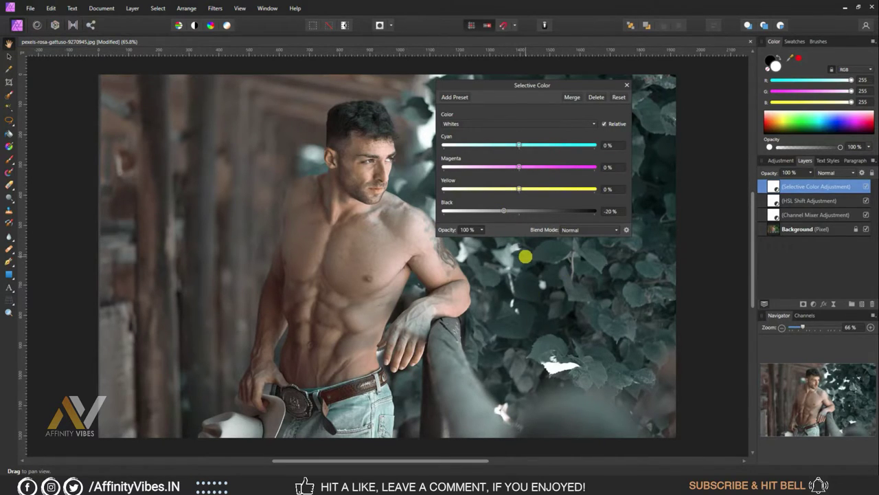
Set Selective Color Neutrals to Cyan -20%, Yellow 10% and Black 10%.
click(513, 123)
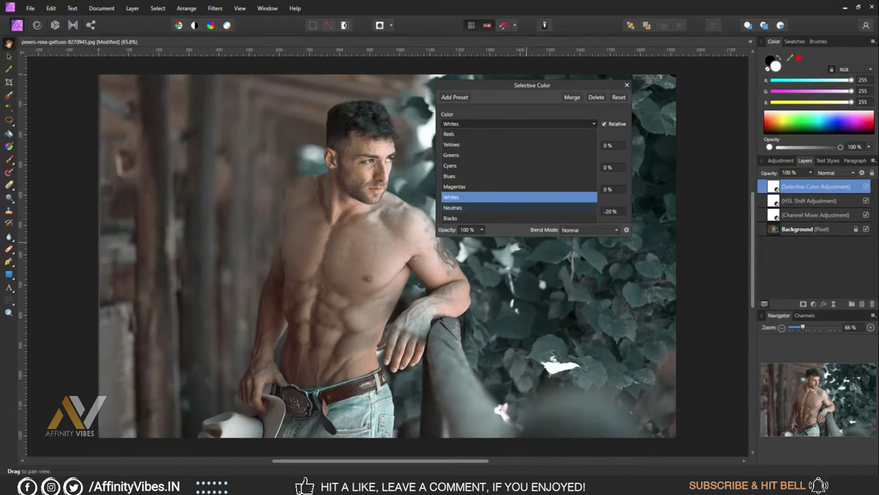
click(488, 207)
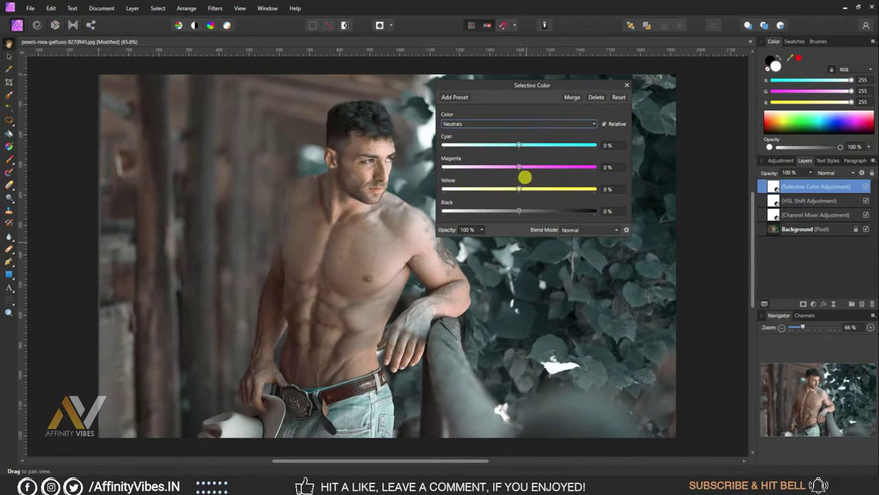
click(519, 145)
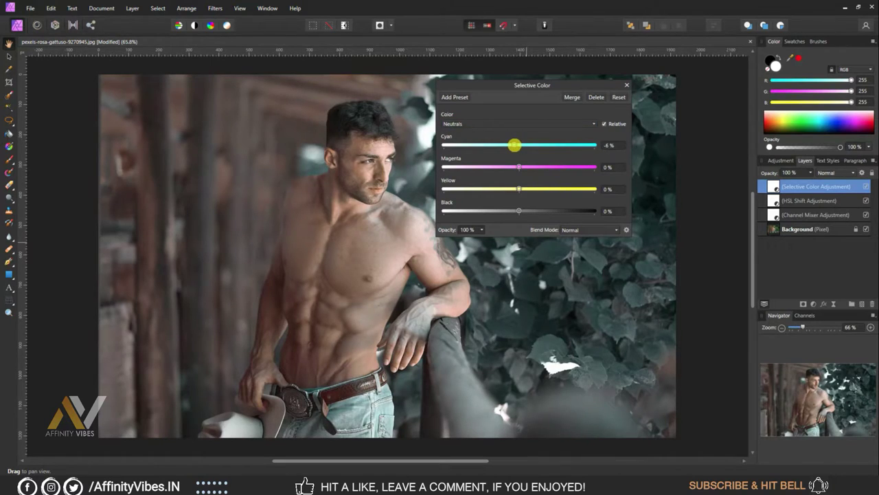
drag(512, 145, 509, 145)
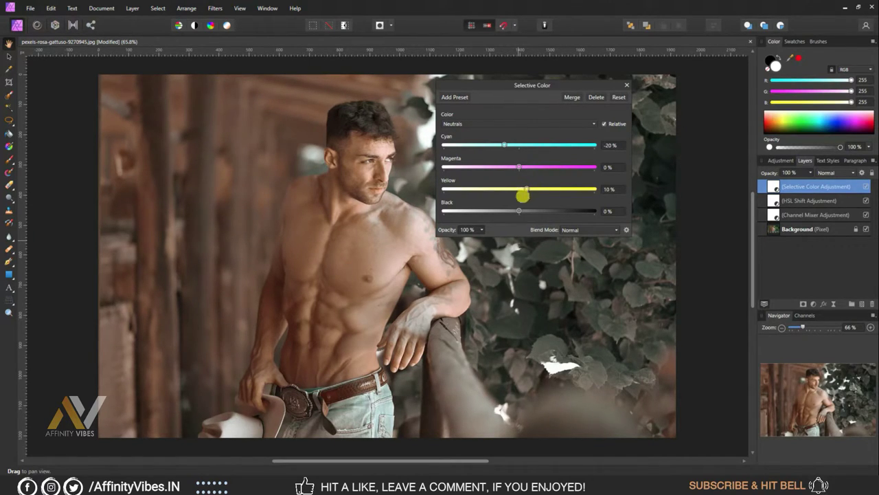
drag(519, 211, 525, 211)
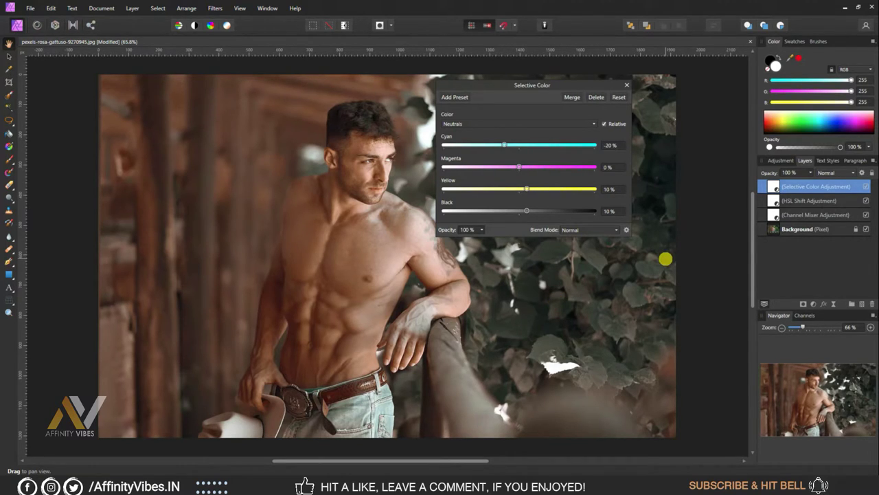
Set Selective Color Blacks to 20% cyan, magenta, yellow and black, then close it.
click(495, 123)
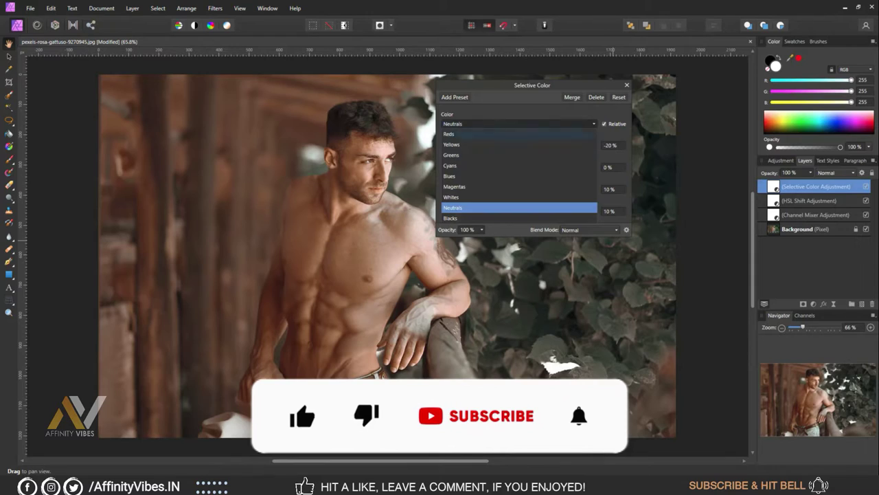
click(450, 218)
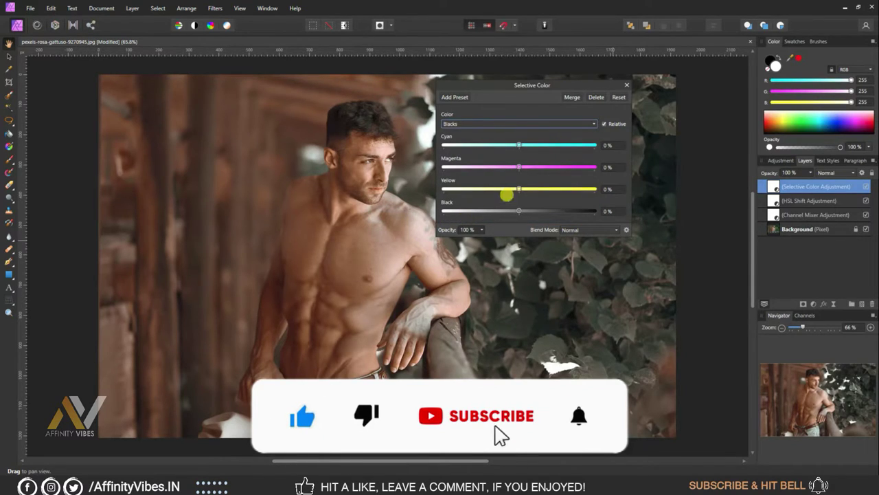
click(606, 145)
text(20)
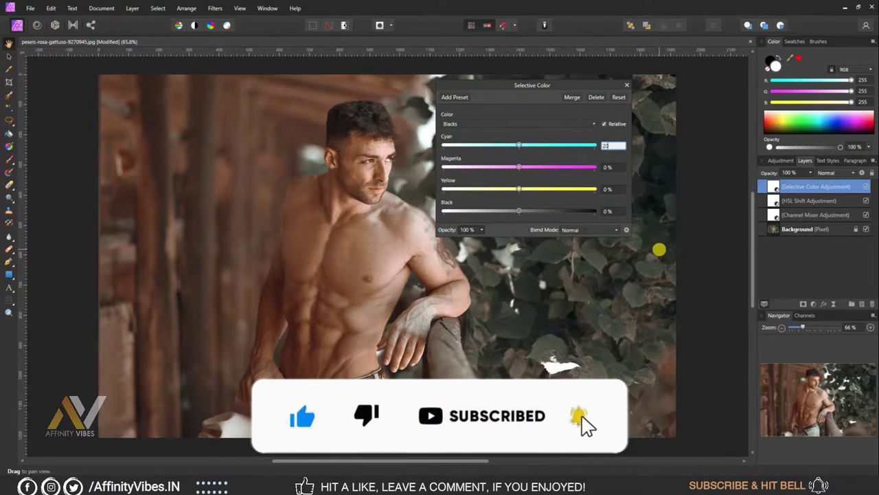
key(Return)
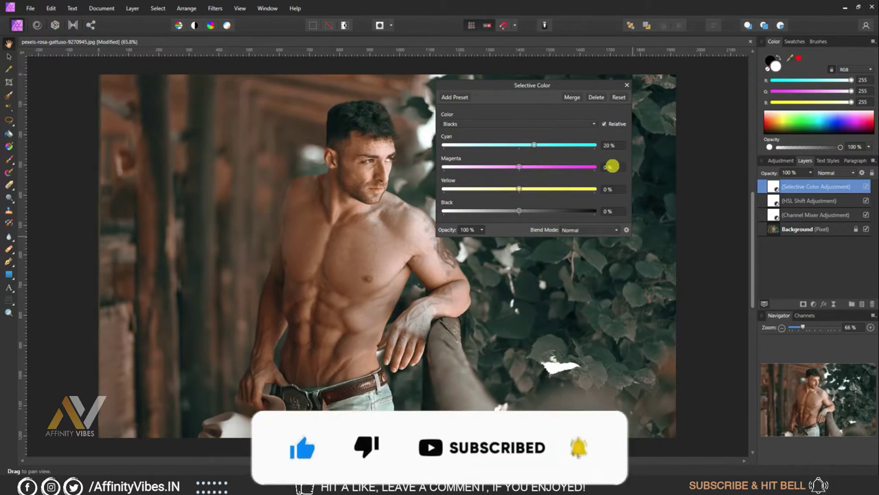
click(612, 167)
text(20)
key(Return)
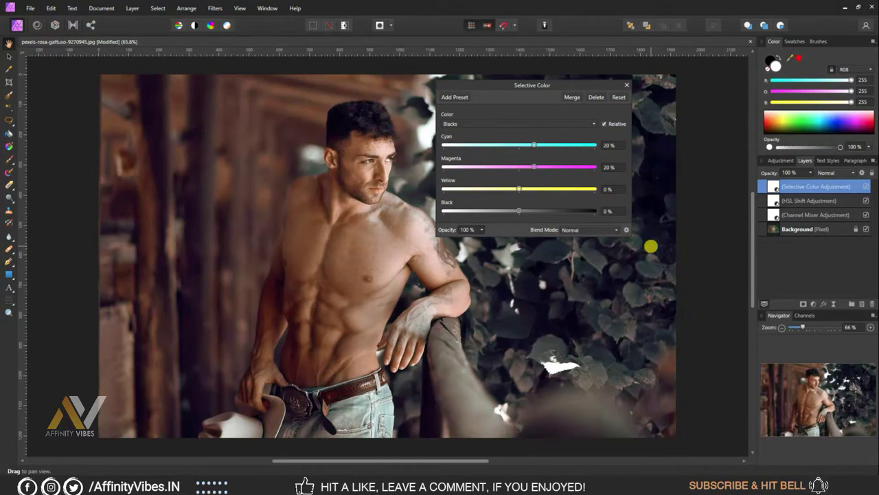
click(612, 189)
text(20)
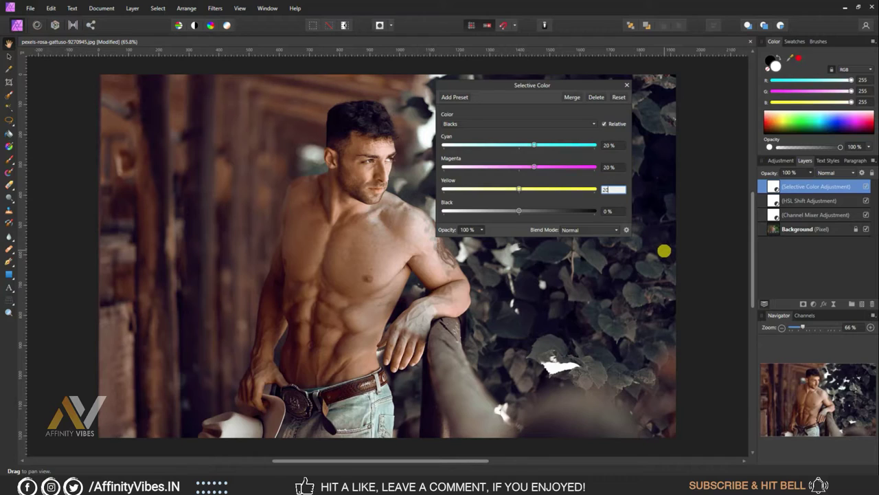
key(Return)
click(613, 211)
text(20)
key(Return)
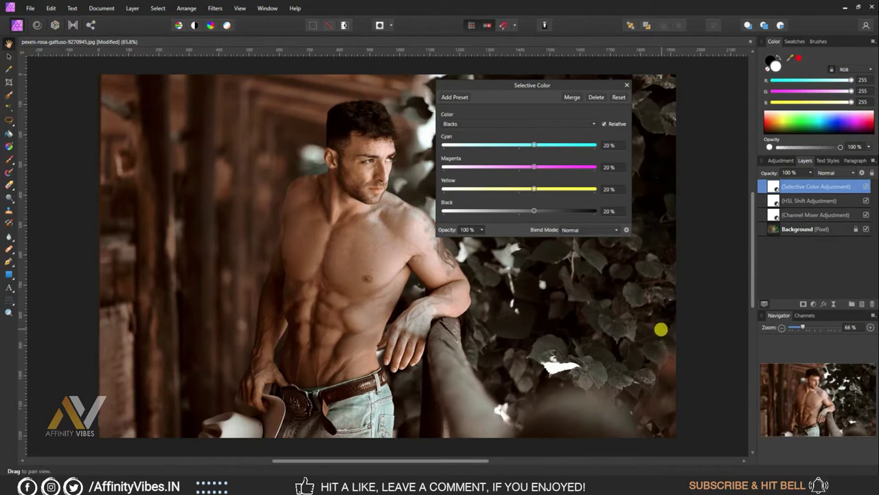
click(626, 90)
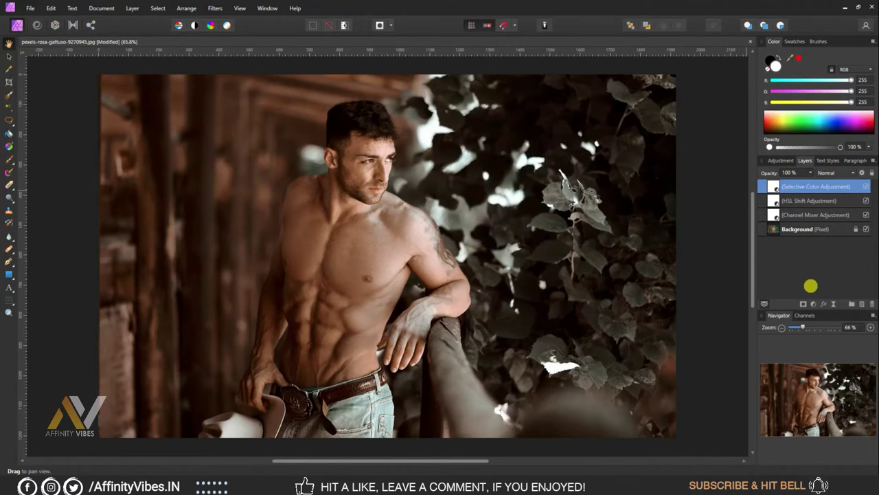
Add a Master Curves adjustment with points at the quarter and three-quarter positions.
click(813, 303)
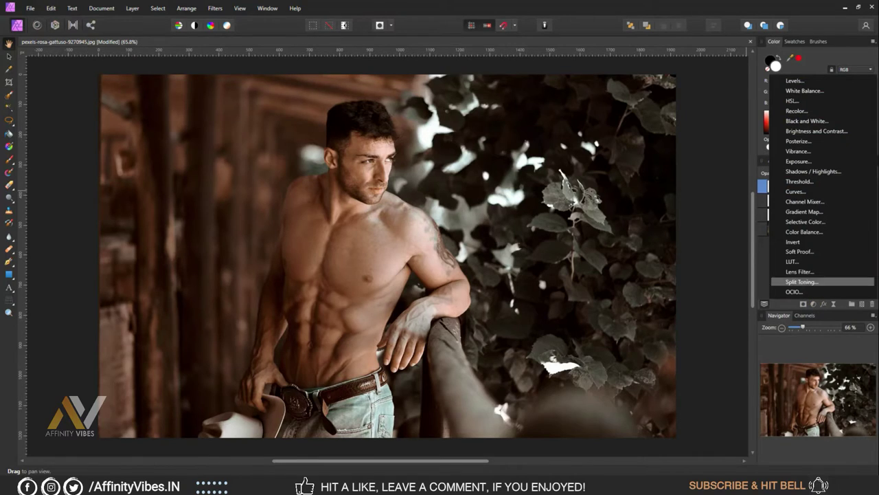
click(795, 191)
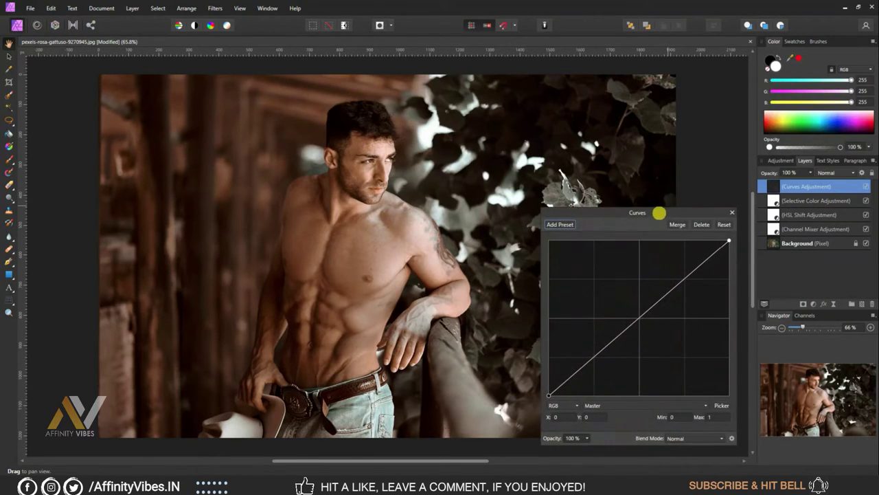
drag(658, 212, 587, 76)
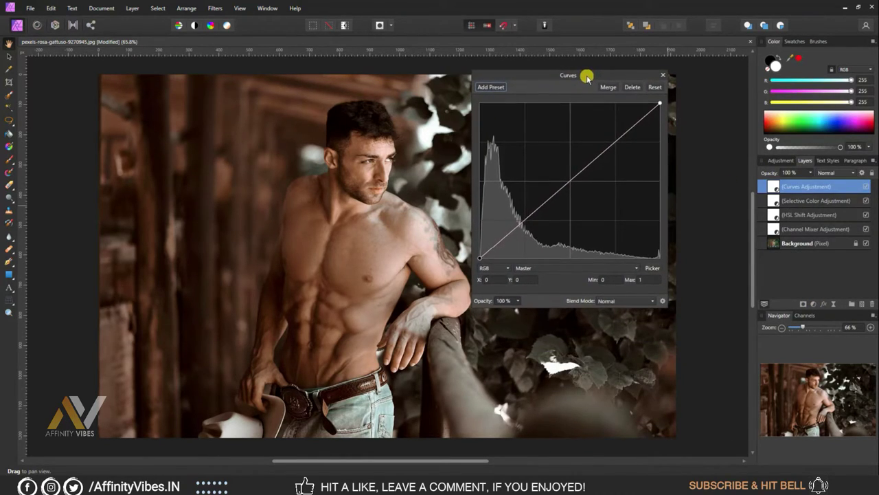
click(578, 266)
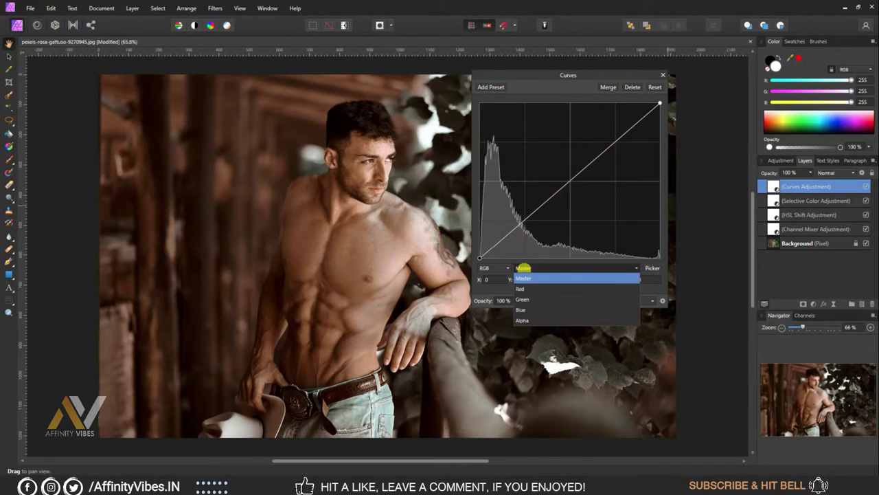
click(564, 264)
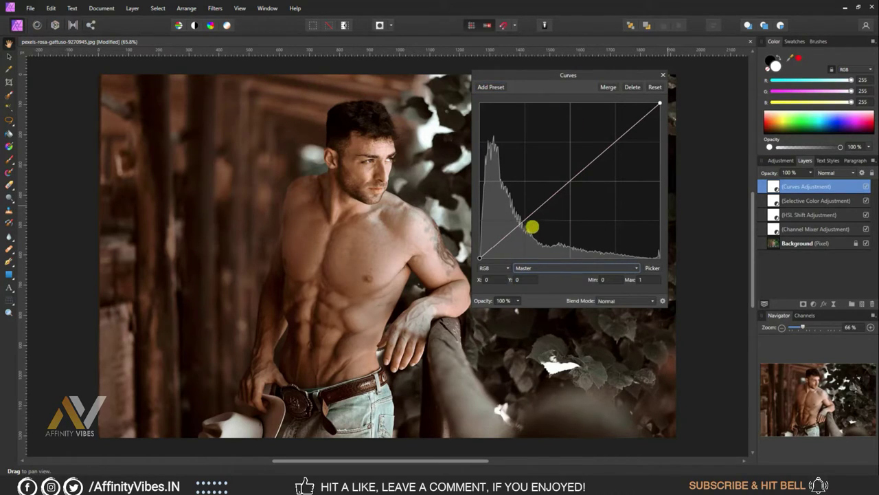
click(524, 220)
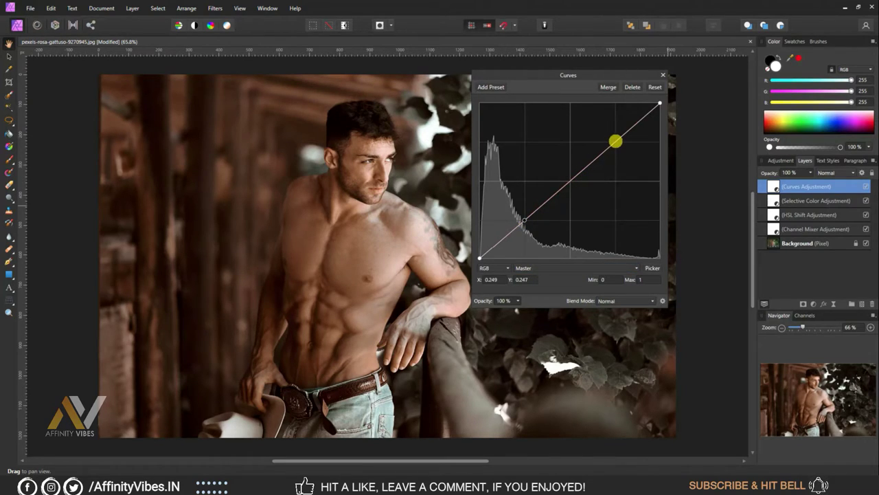
click(616, 141)
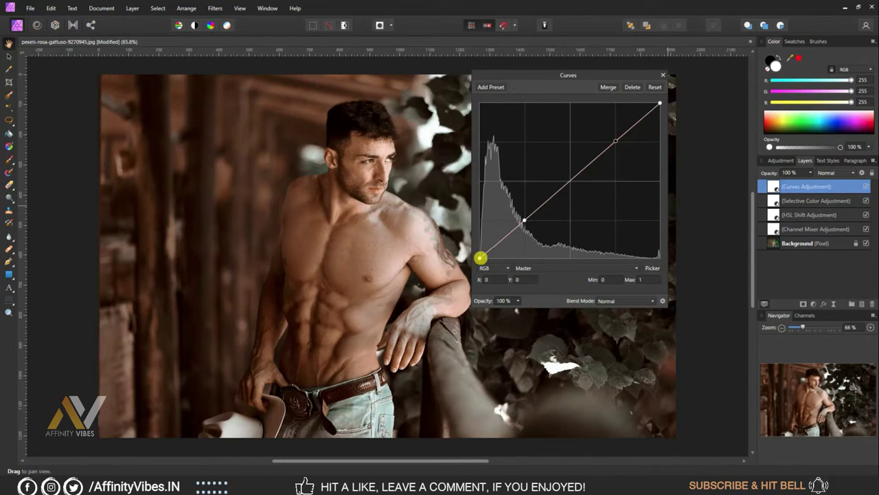
Raise the curve's black point and lower the white point to 0.929, then close Curves.
drag(481, 257, 479, 249)
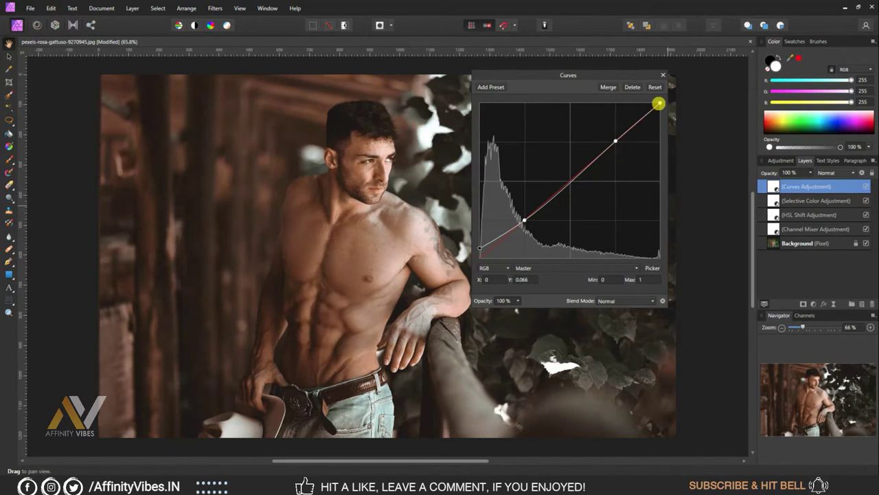
drag(659, 103, 661, 109)
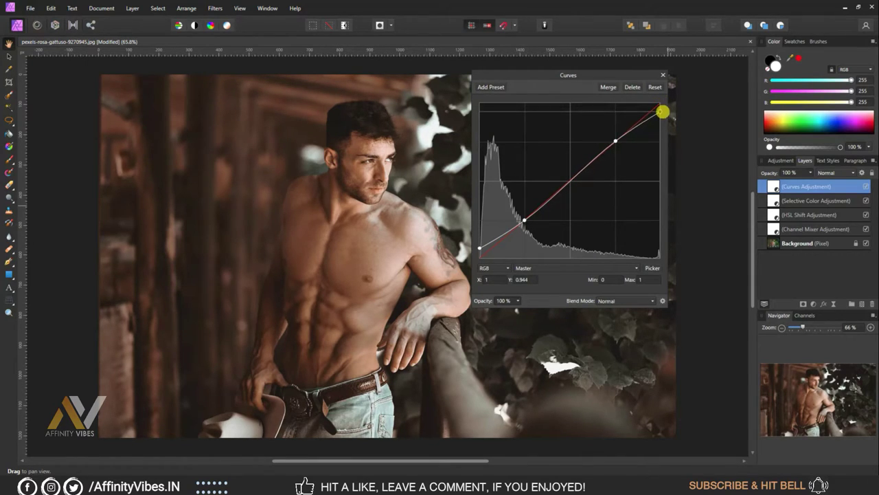
drag(661, 109, 664, 114)
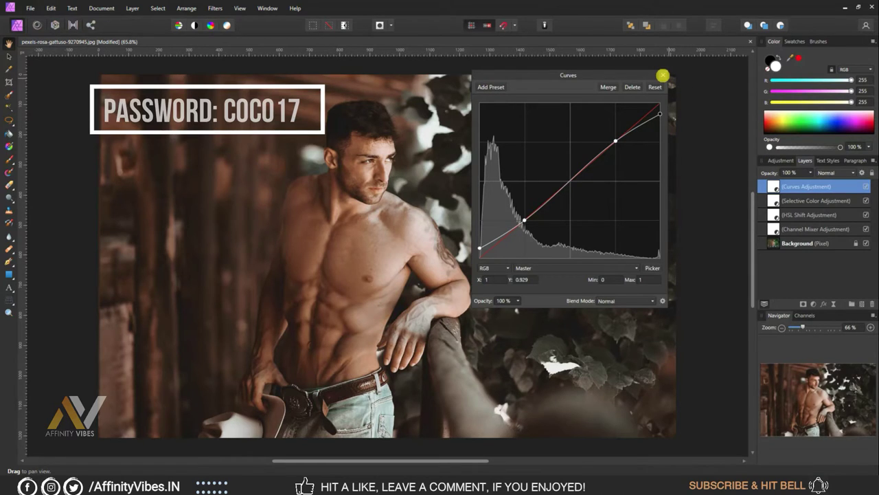
click(662, 75)
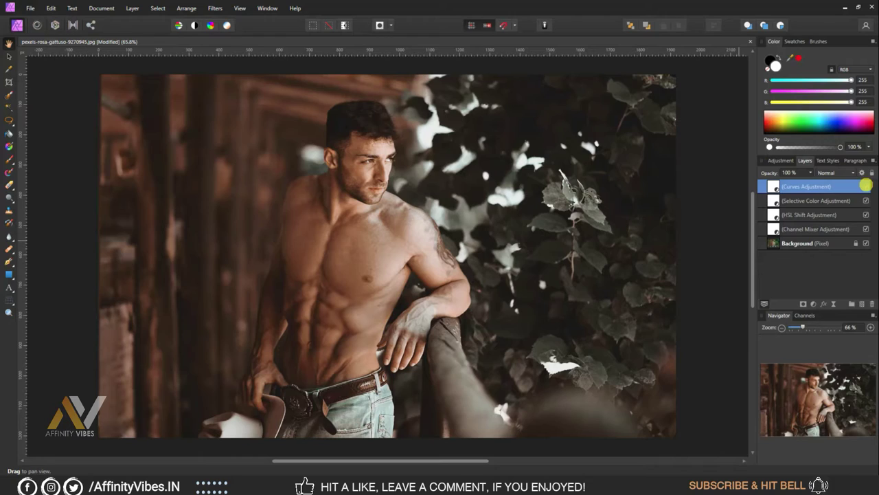
Export all four adjustment layers as the 'Pro Chocolate' .cube LUT into the LUTS folder.
click(866, 186)
shift+click(806, 229)
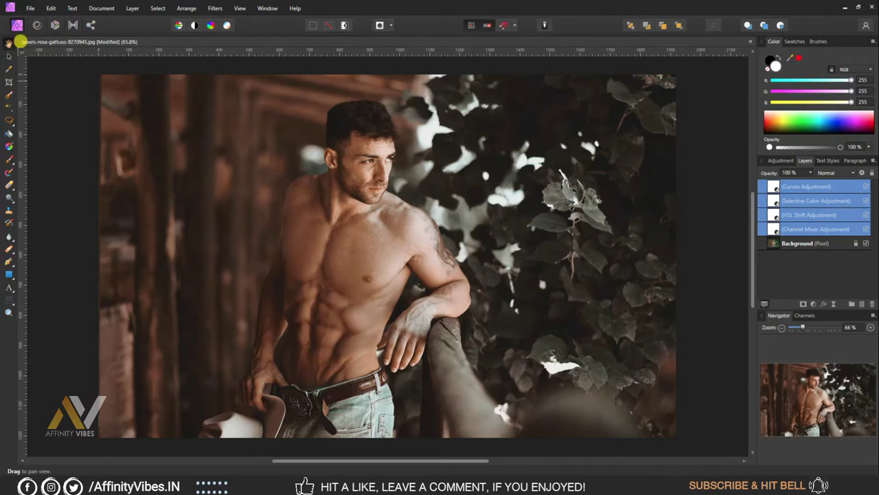
click(30, 8)
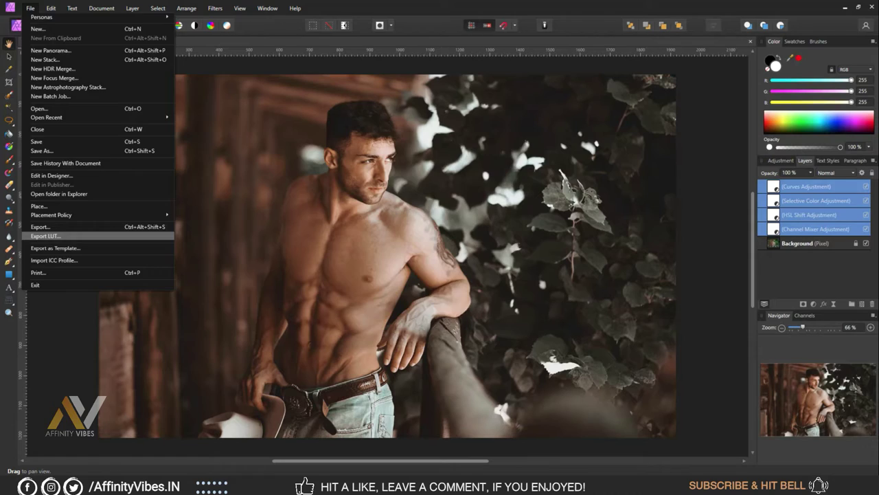
click(124, 235)
click(381, 141)
text(Pro Chocolate)
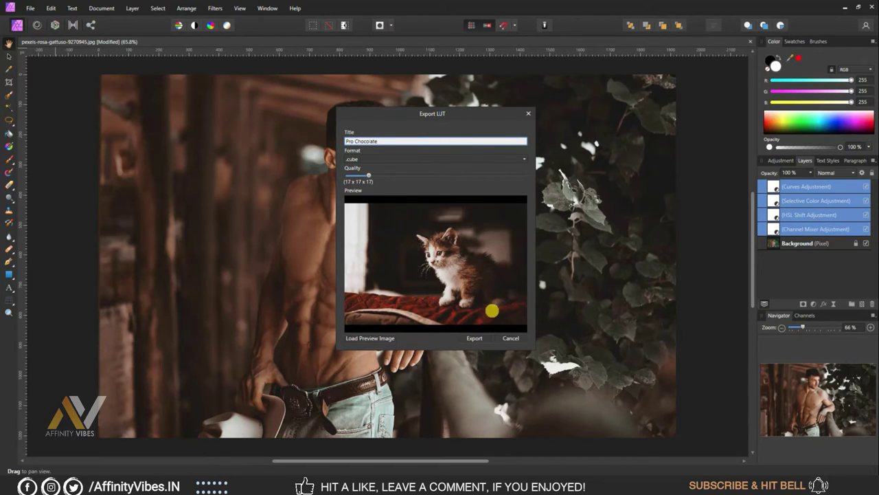
click(475, 338)
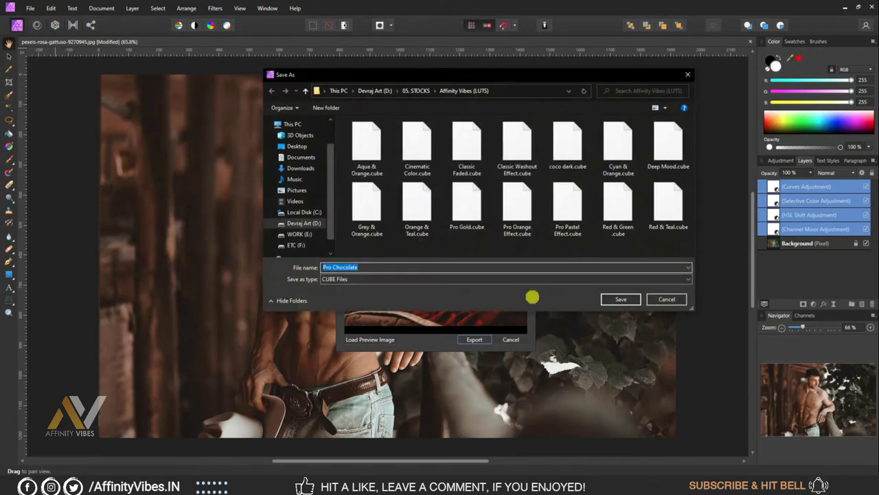
click(620, 299)
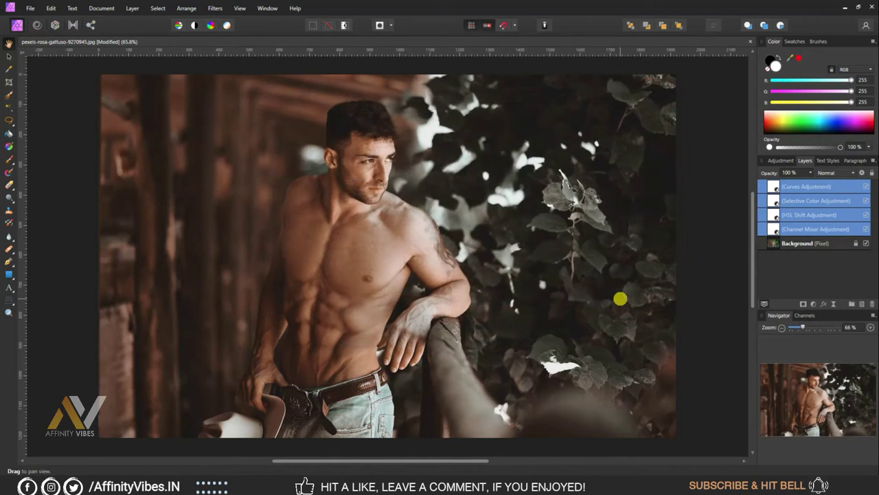
Open five portrait photos from the 05. STOCKS folder together as new documents.
click(31, 8)
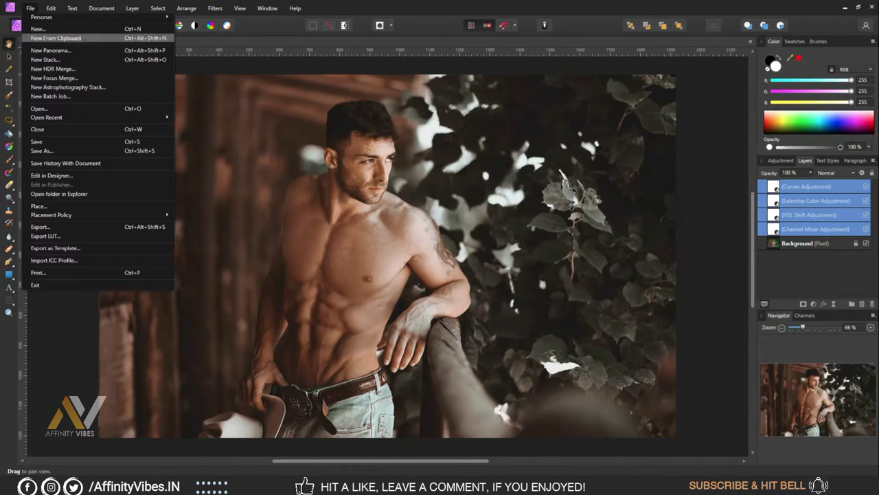
click(89, 109)
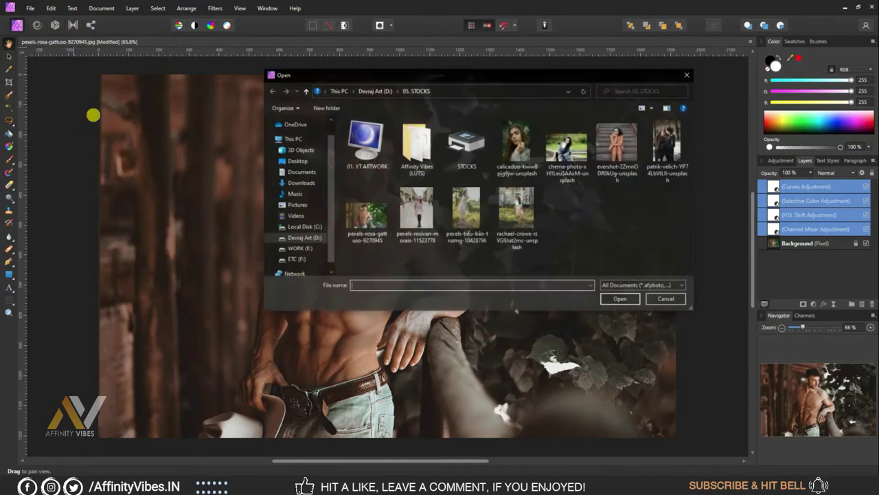
click(517, 144)
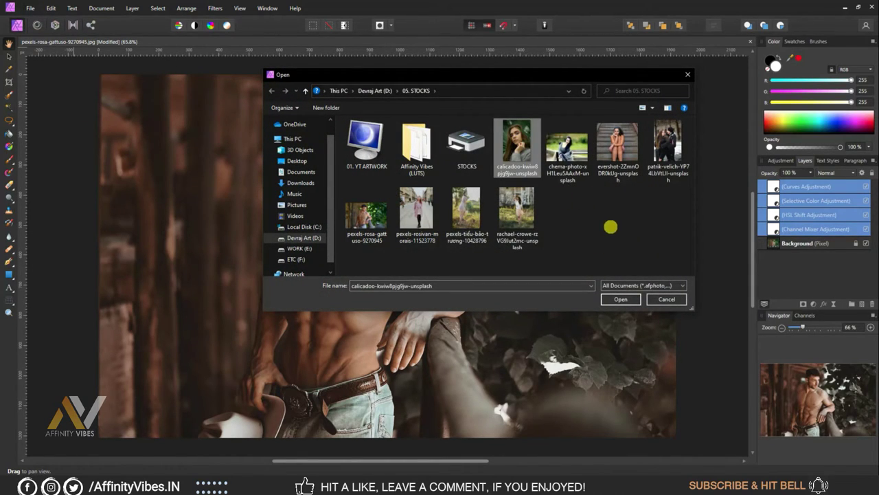
ctrl+click(618, 145)
ctrl+click(670, 147)
ctrl+click(465, 211)
ctrl+click(509, 253)
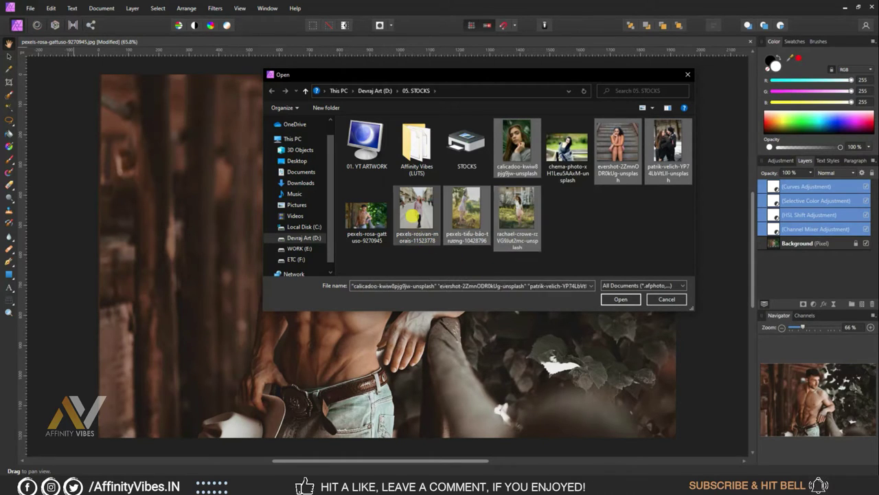
click(620, 299)
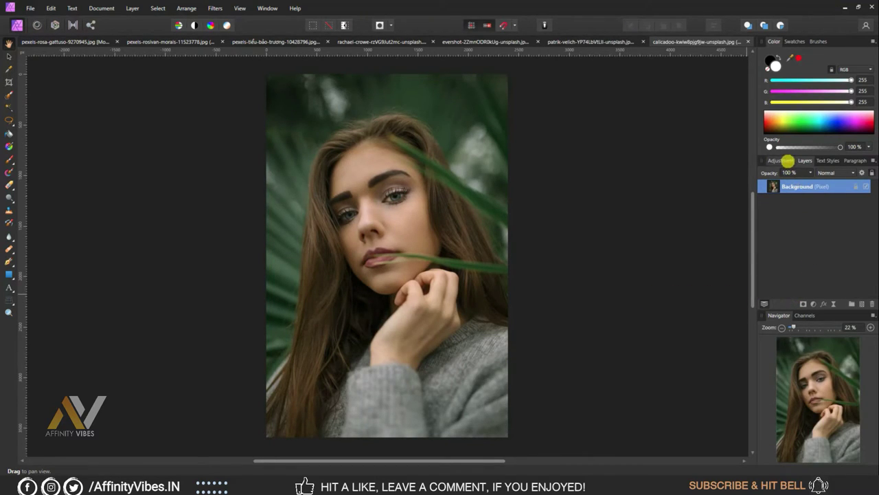
Import Pro Chocolate.cube from the Affinity Vibes (LUTS) folder as a LUT preset.
click(787, 161)
scroll(851, 235, down, 5)
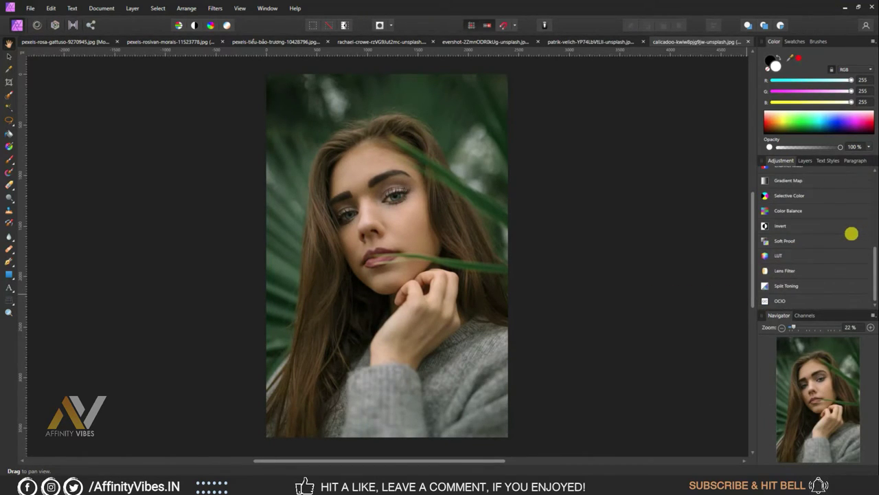
click(832, 255)
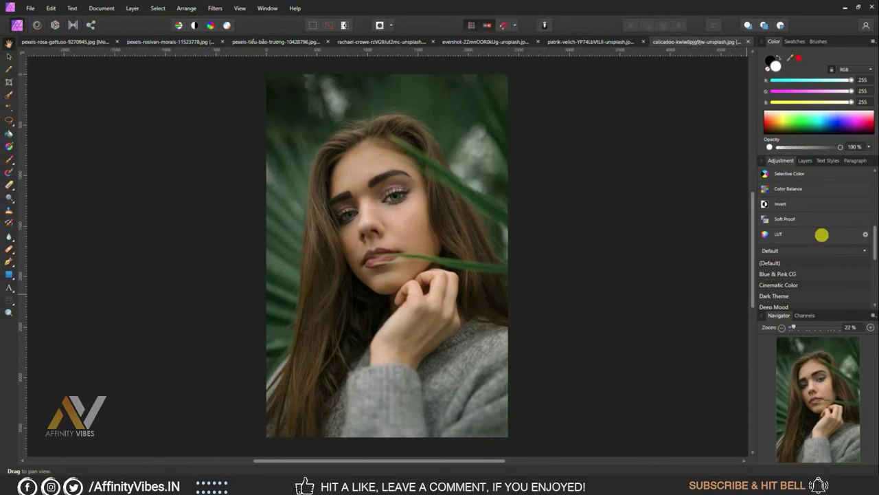
scroll(822, 235, down, 2)
click(865, 192)
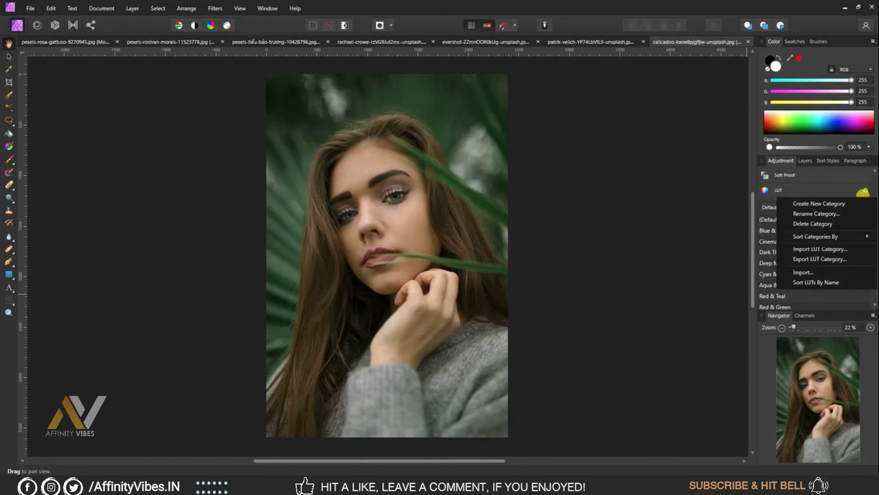
click(832, 270)
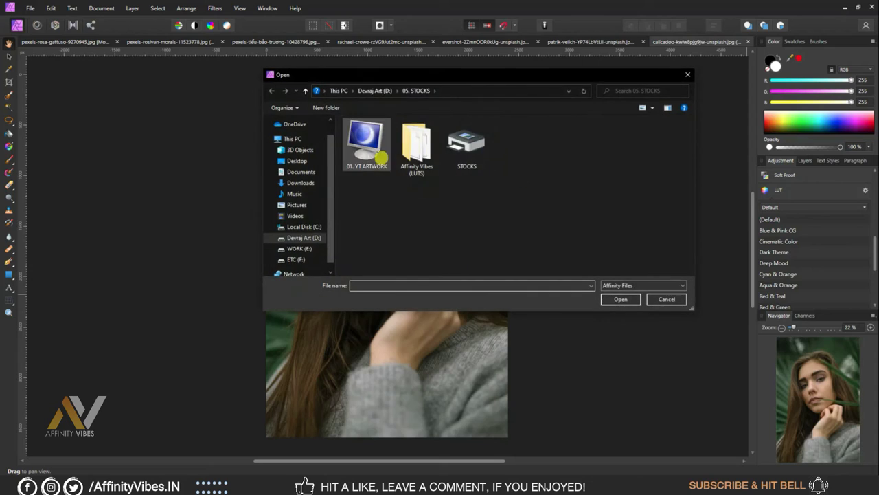
double_click(416, 144)
scroll(647, 259, down, 1)
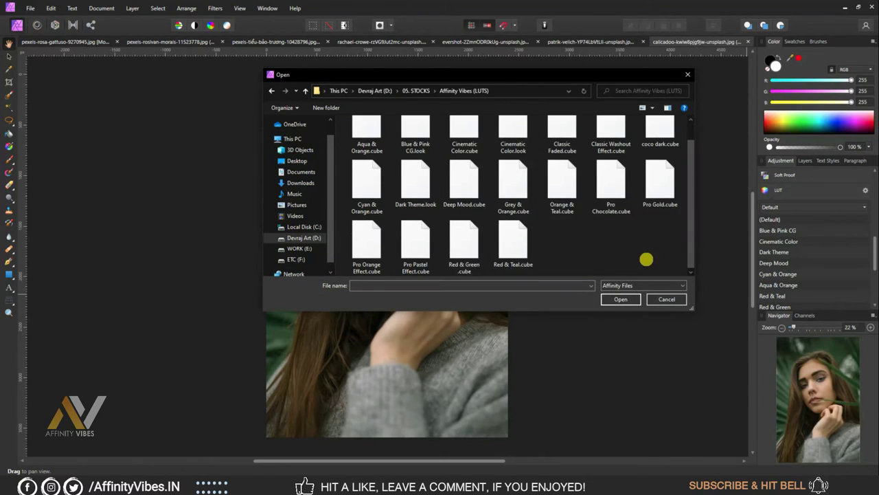
click(611, 184)
click(622, 299)
Apply the Pro Chocolate LUT preset to the leafy portrait for warm brown tones.
scroll(790, 296, down, 2)
scroll(816, 289, down, 3)
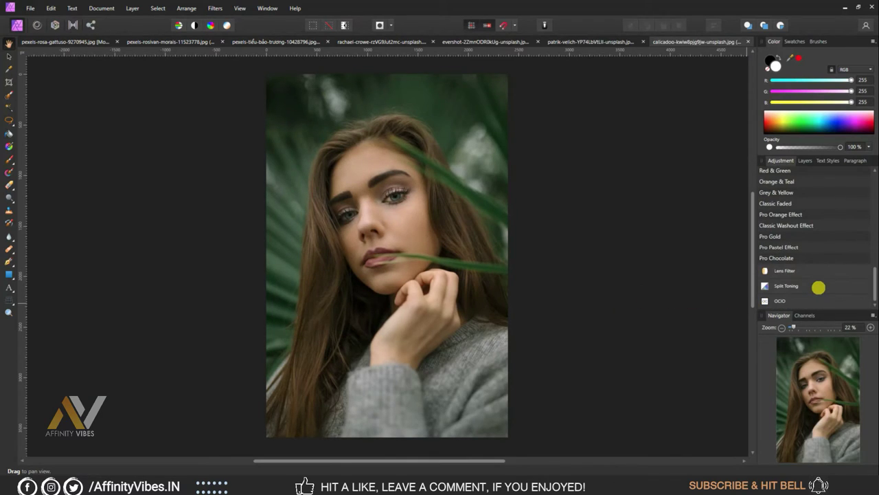
click(832, 258)
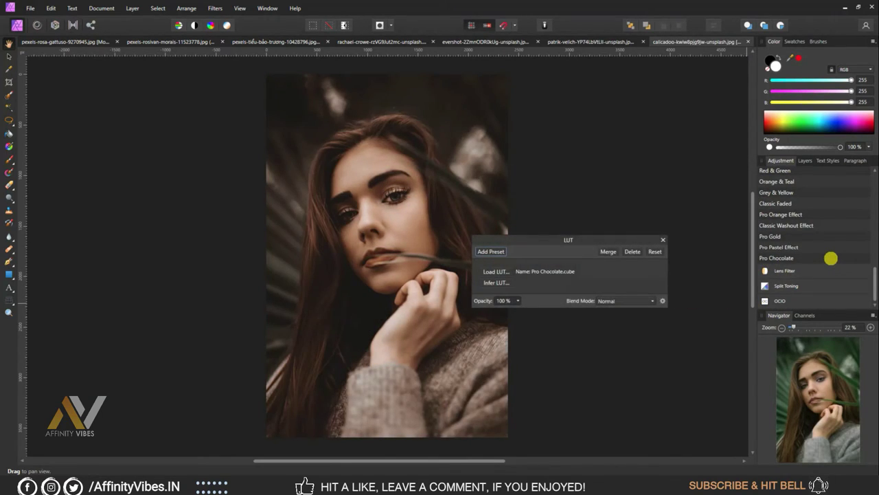
click(661, 239)
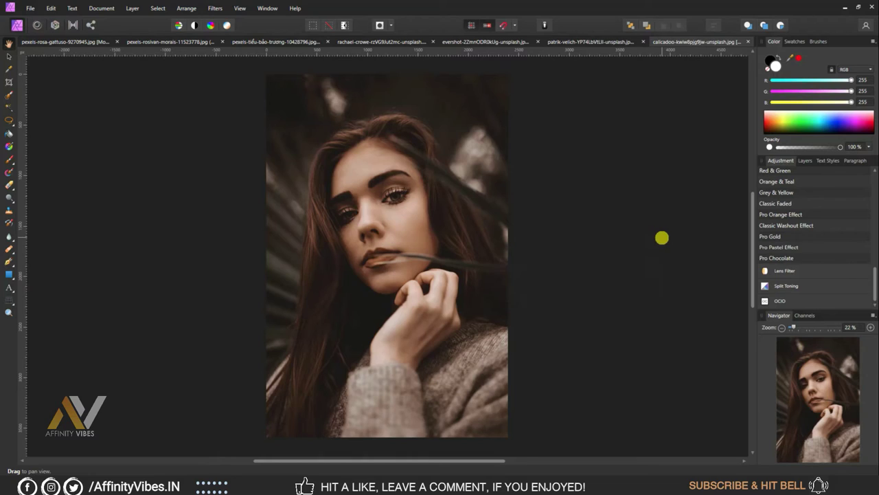
key(ctrl+plus)
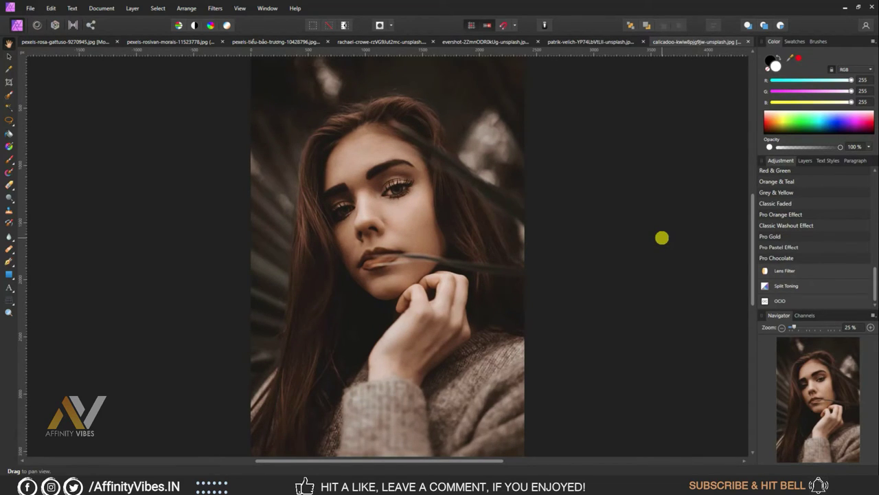
Paste the LUT Adjustment layer onto the couple and stairs photos.
click(805, 160)
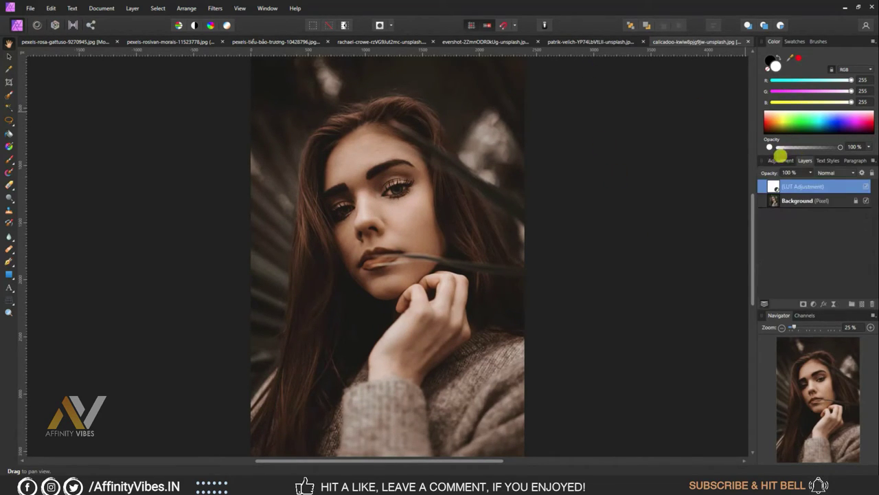
click(587, 39)
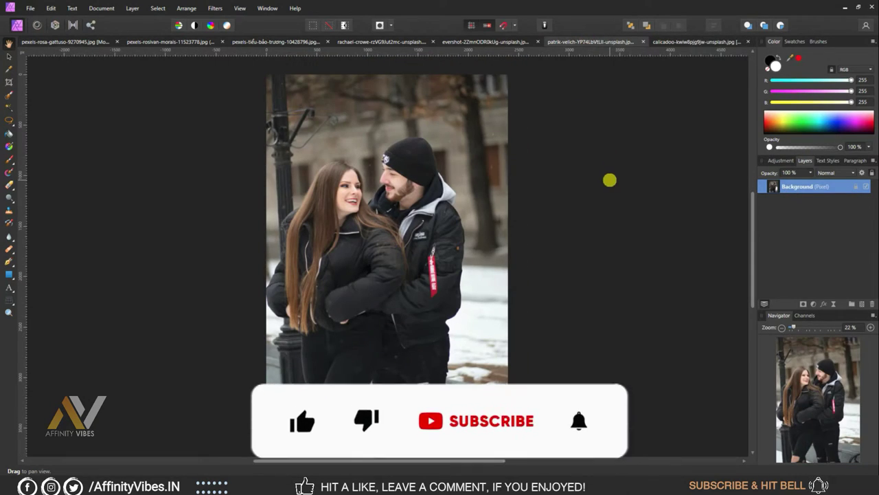
key(ctrl+v)
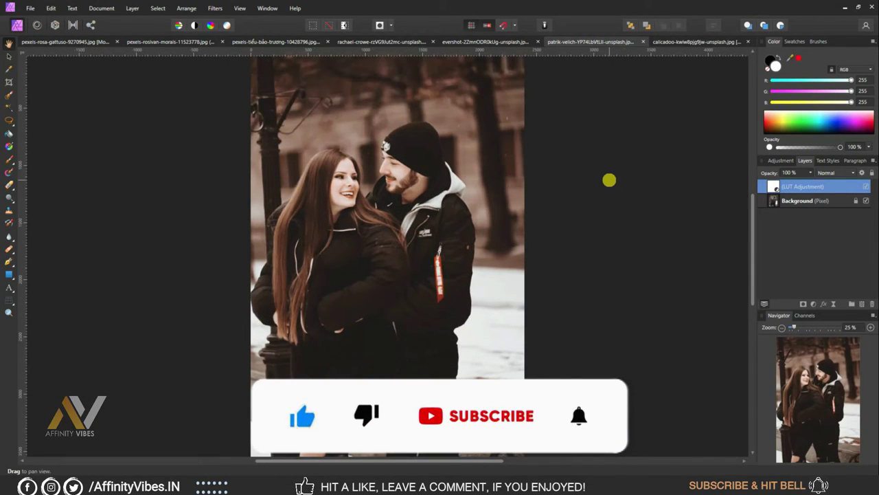
click(507, 42)
key(ctrl+v)
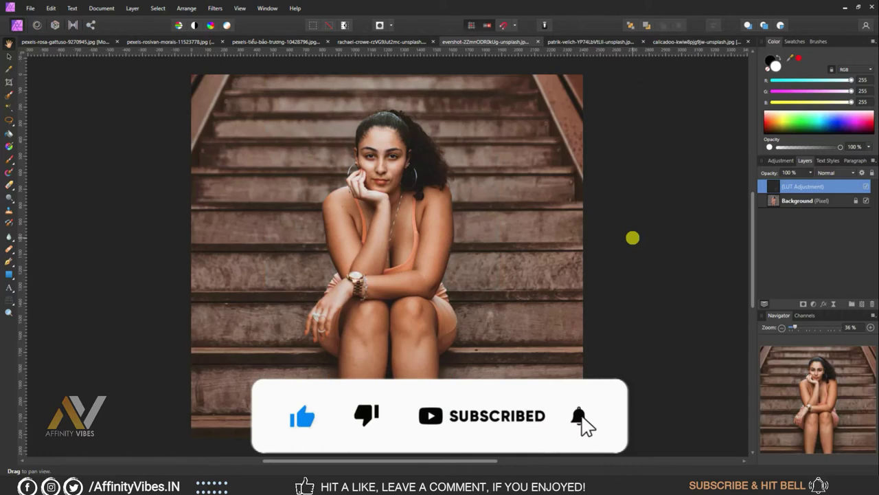
key(ctrl+plus)
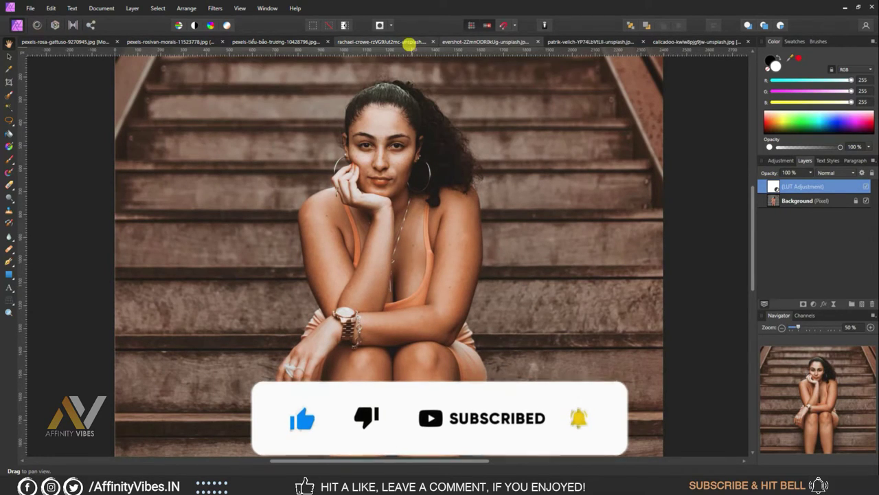
Paste the LUT Adjustment layer onto the field photo and check it zoomed in and fitted.
click(409, 42)
key(ctrl+plus)
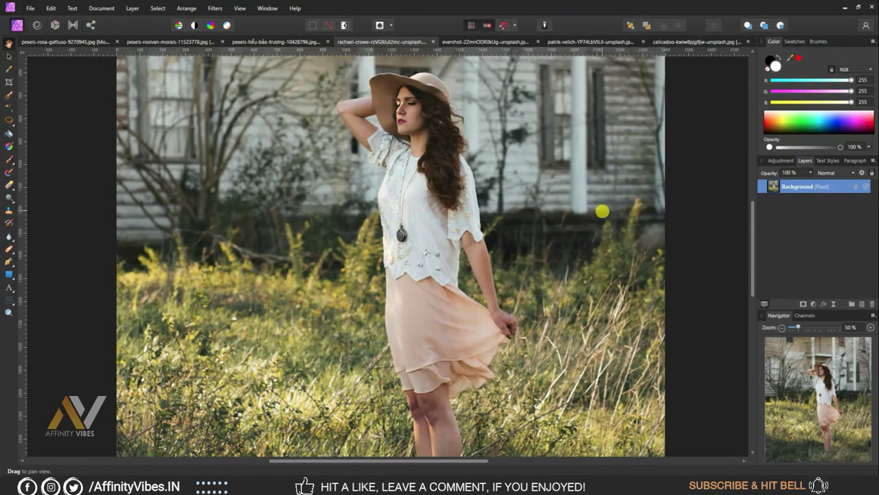
key(ctrl+v)
key(ctrl+0)
key(ctrl+plus)
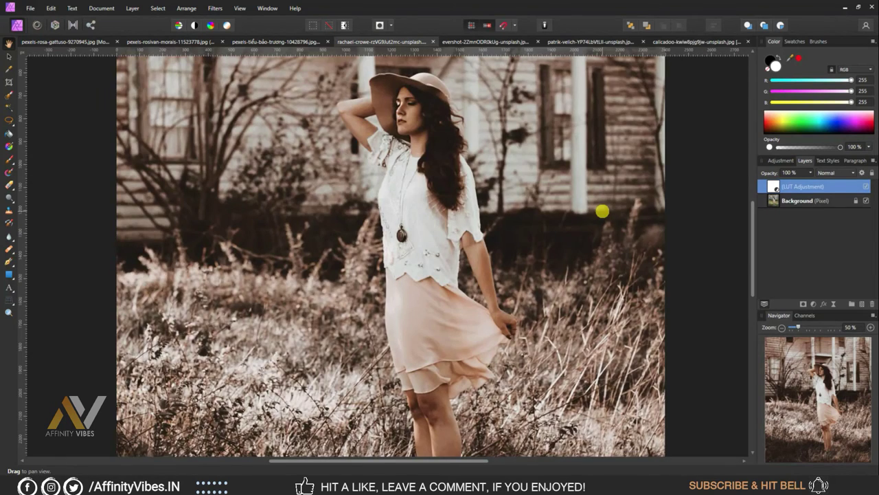
key(ctrl+0)
Paste the LUT Adjustment layer onto the dress and street photos.
click(303, 40)
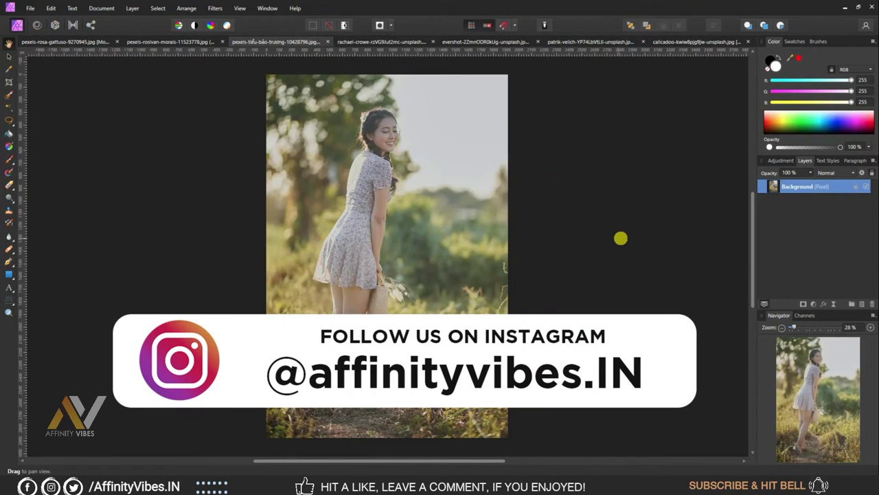
key(ctrl+v)
click(186, 41)
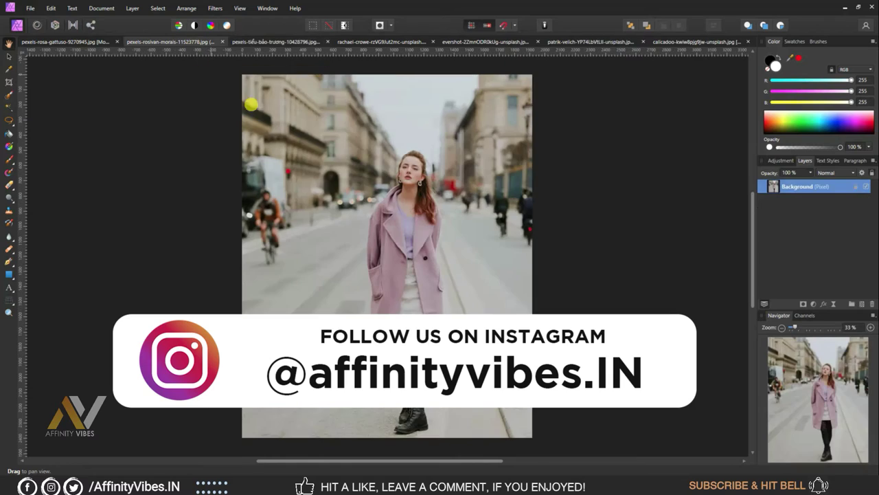
key(ctrl+v)
key(ctrl+plus)
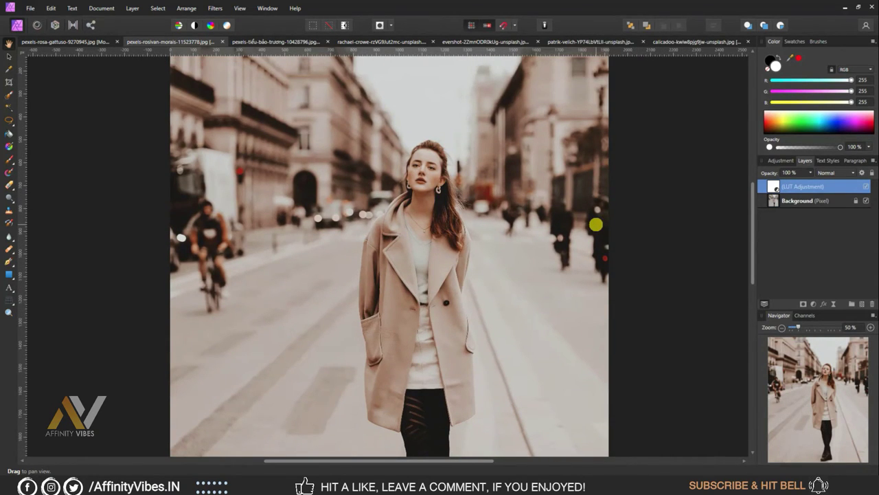
Zoom in to review the brown toning on the dress, field and stairs photos.
click(292, 40)
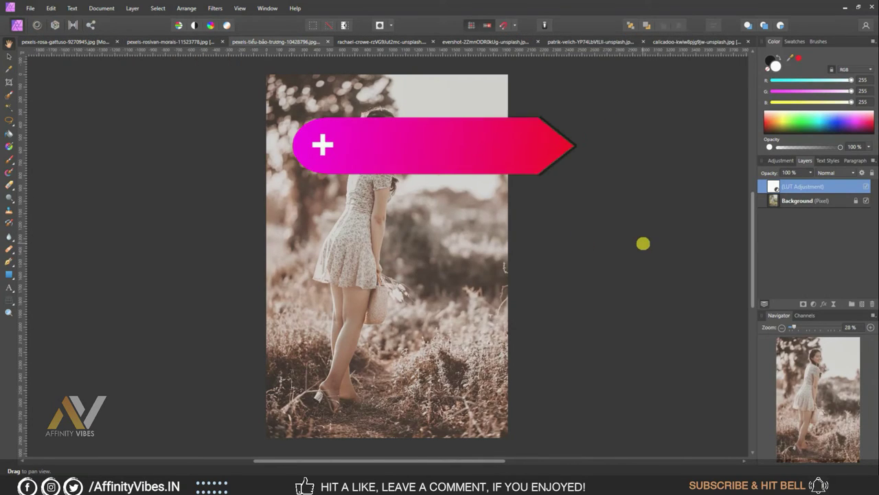
key(ctrl+plus)
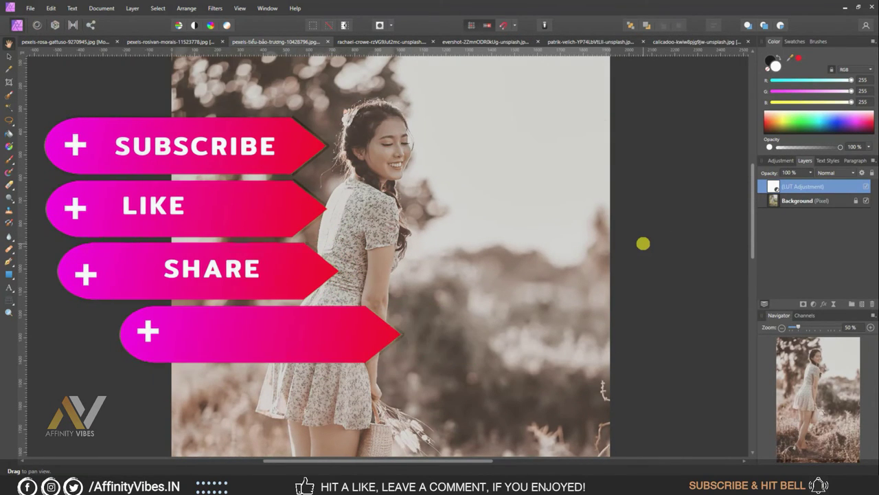
click(384, 42)
key(ctrl+plus)
scroll(584, 158, up, 3)
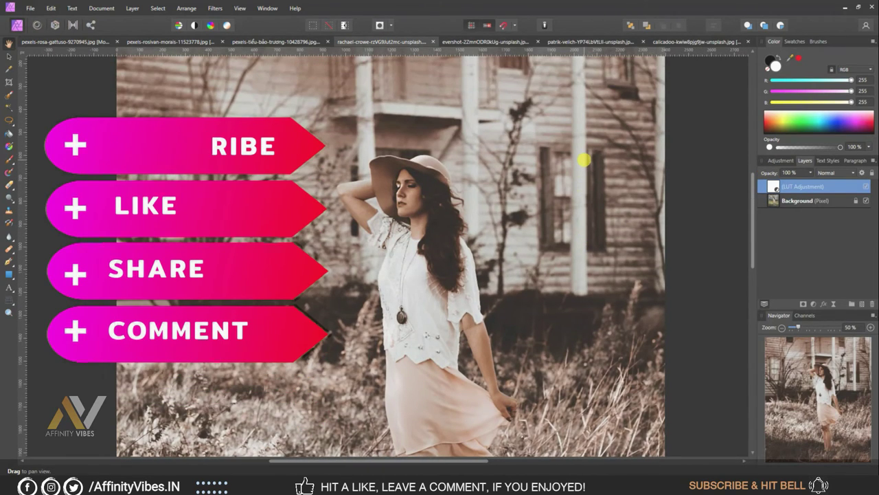
click(499, 41)
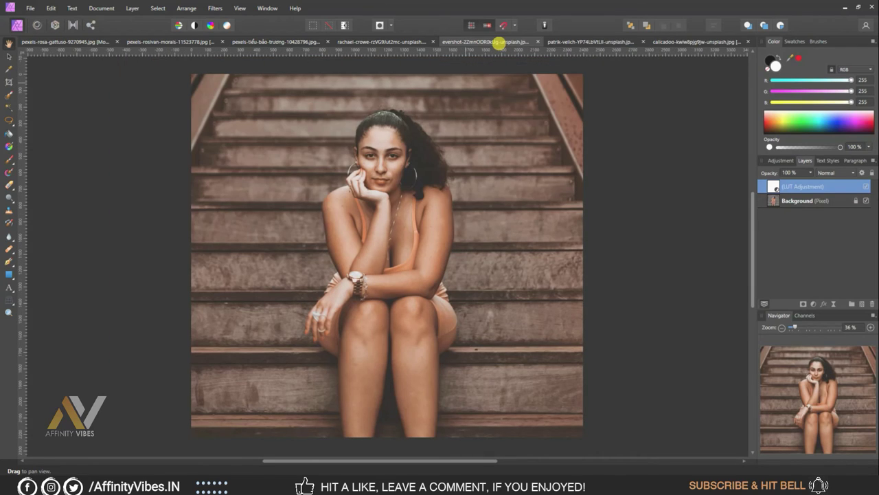
Review the toned couple photo, then return to the original leafy portrait.
click(571, 41)
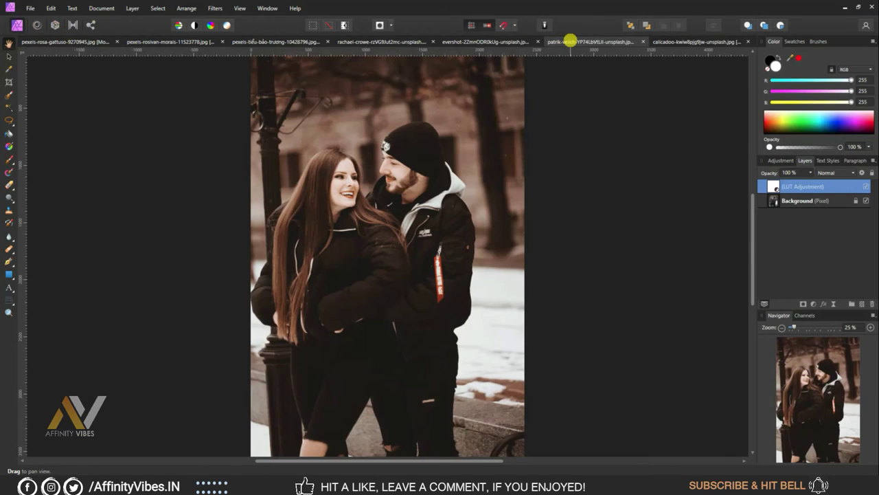
click(665, 42)
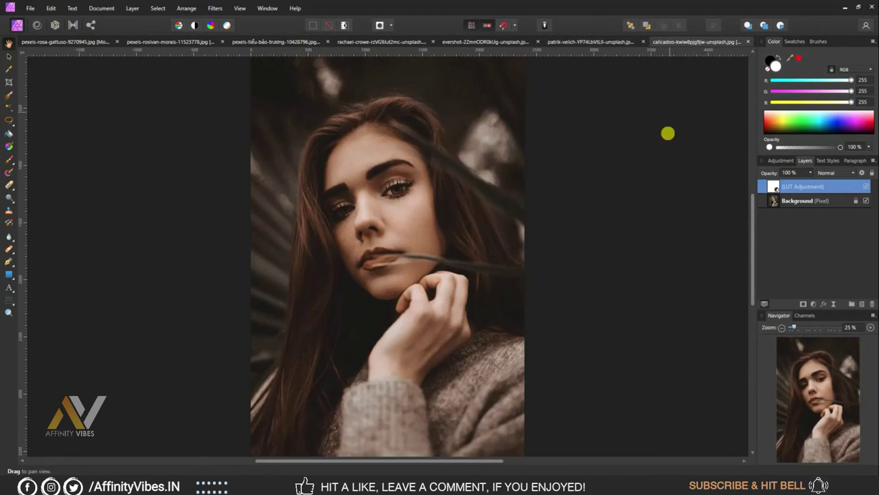